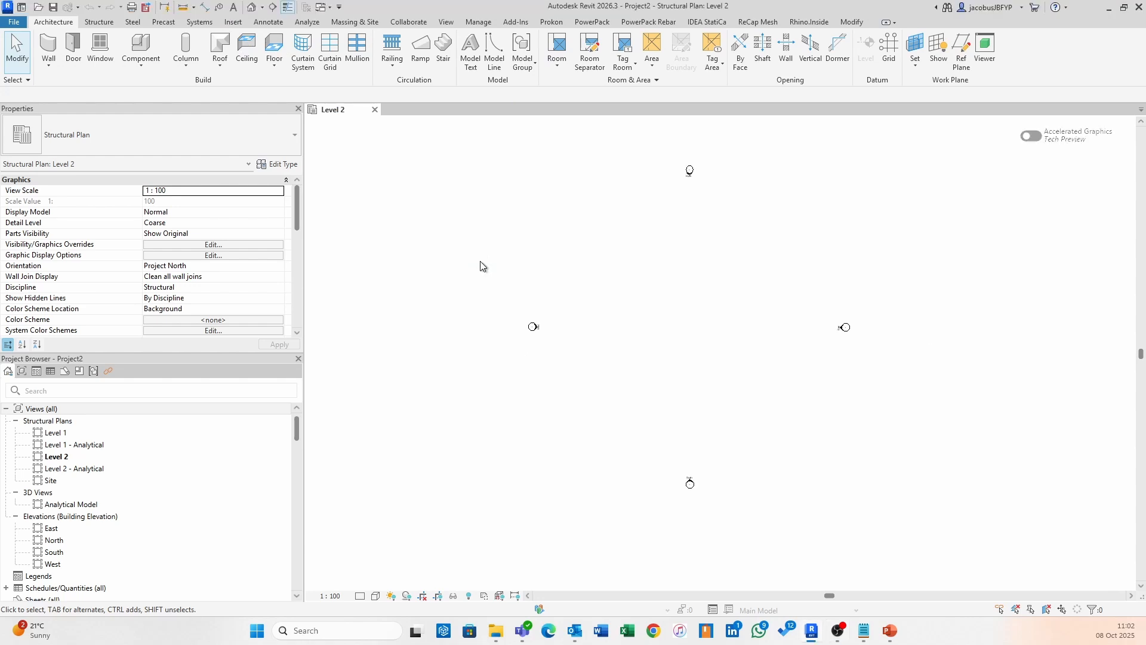
Open the Level 1 structural plan in place of Level 2 and draw a horizontal grid line between the west and east elevation markers
left_click(74, 432)
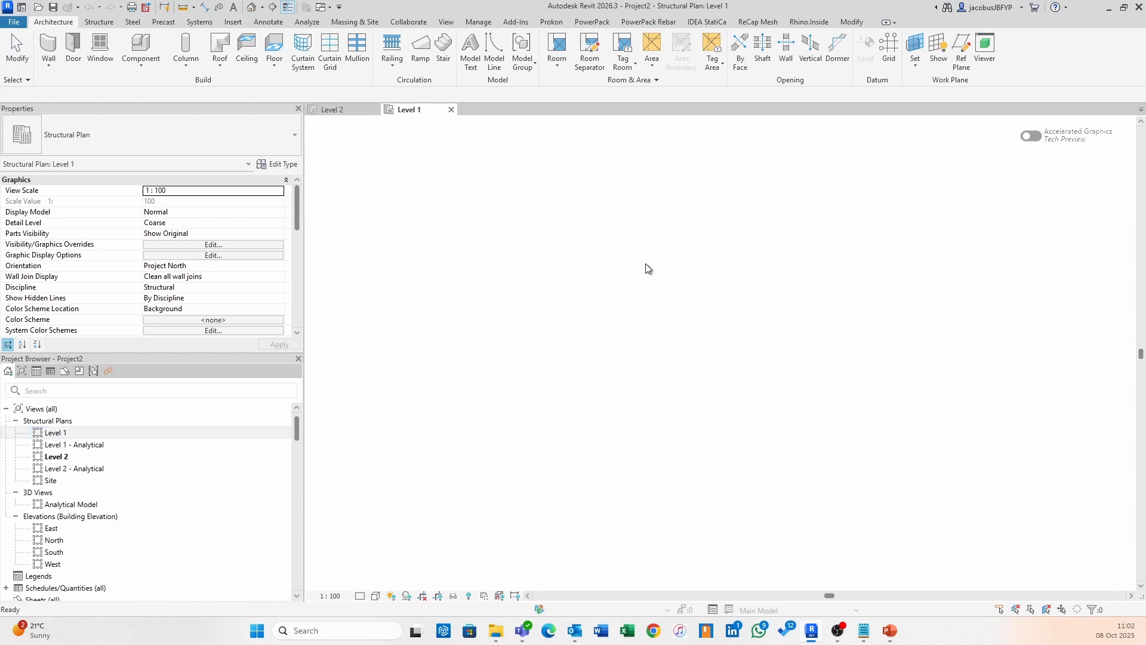
left_click(375, 110)
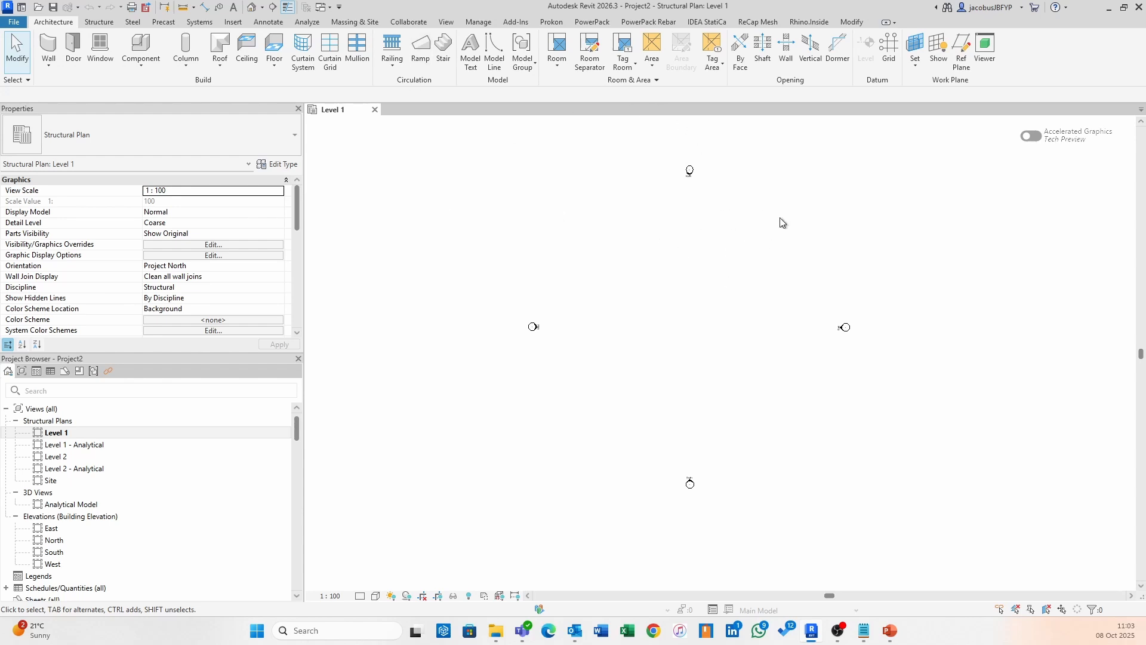
left_click(889, 48)
left_click(559, 327)
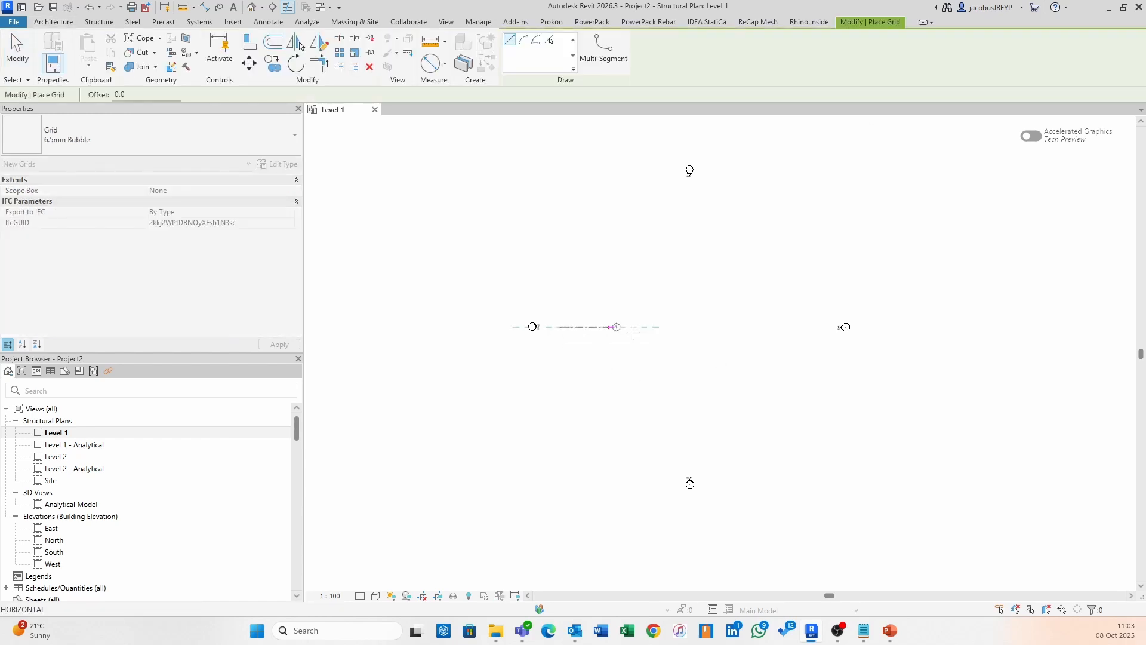
left_click(811, 327)
scroll(766, 349, "up", 1)
scroll(758, 341, "up", 2)
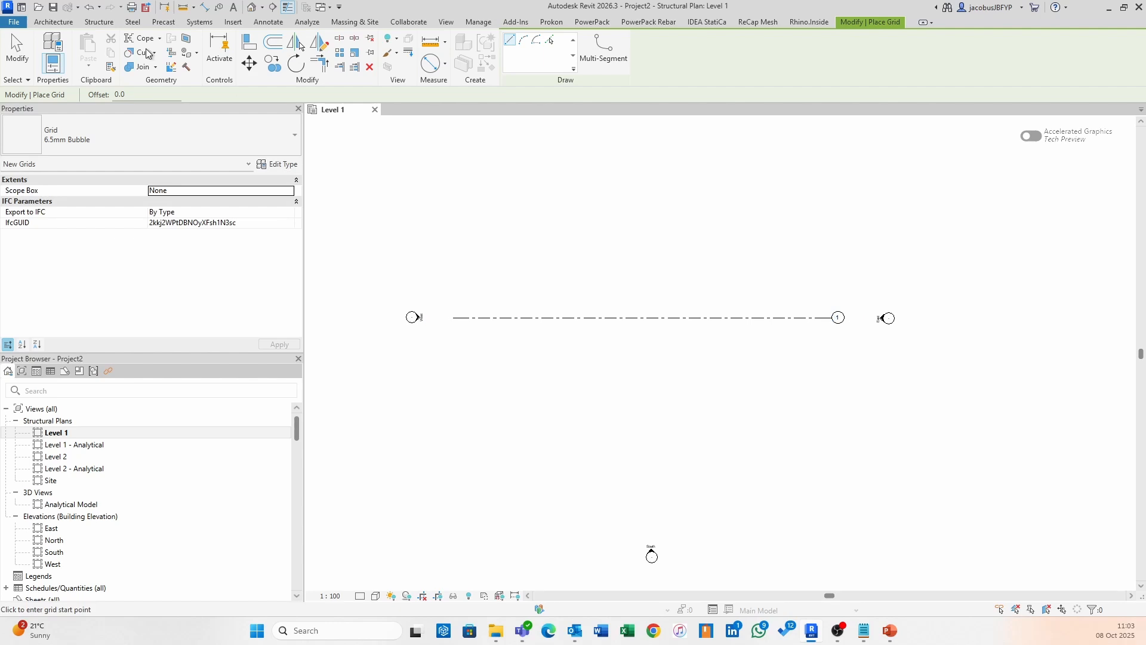
key("Escape")
key("Escape")
Draw a vertical model line about 29000 mm long crossing the grid line near its middle
left_click(97, 22)
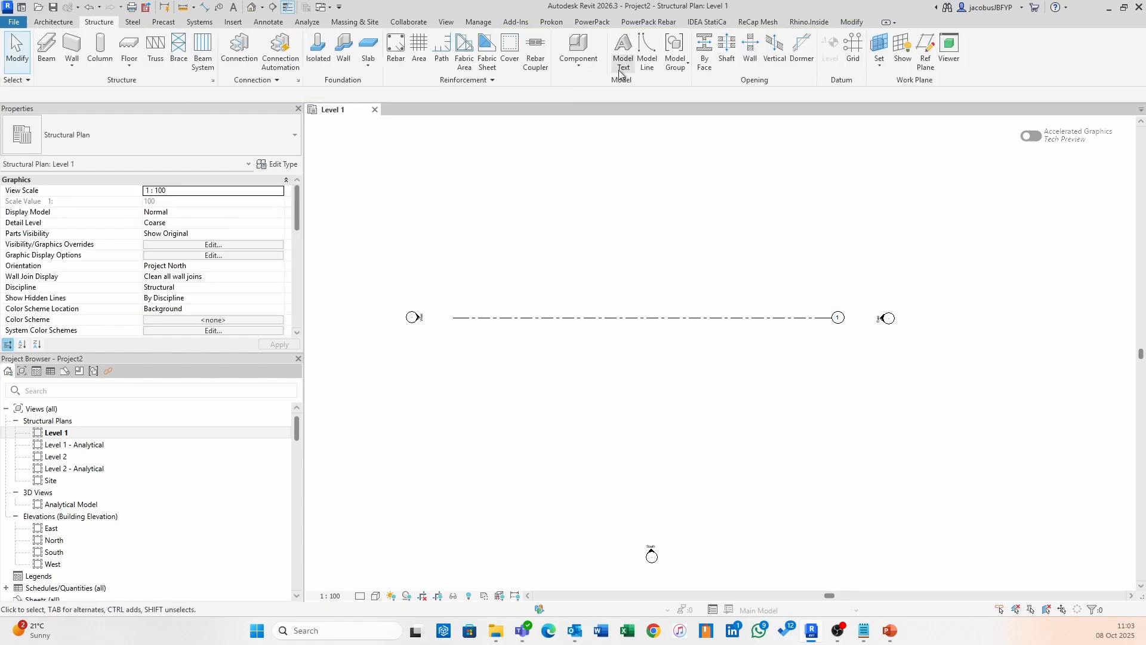
left_click(648, 57)
left_click(646, 455)
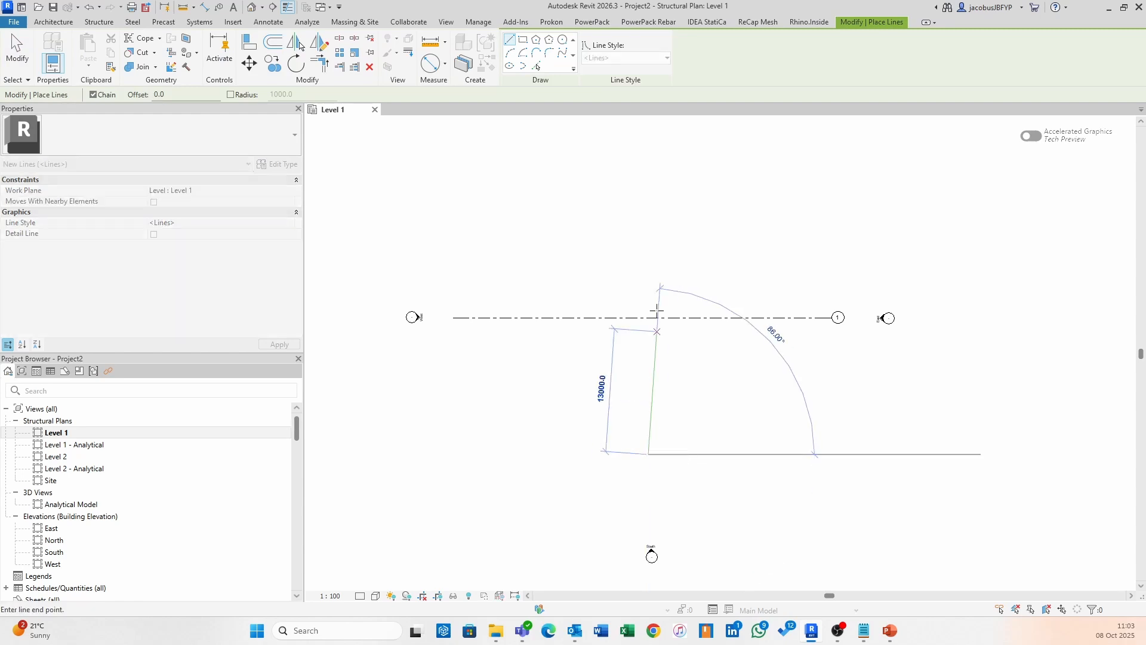
left_click(648, 178)
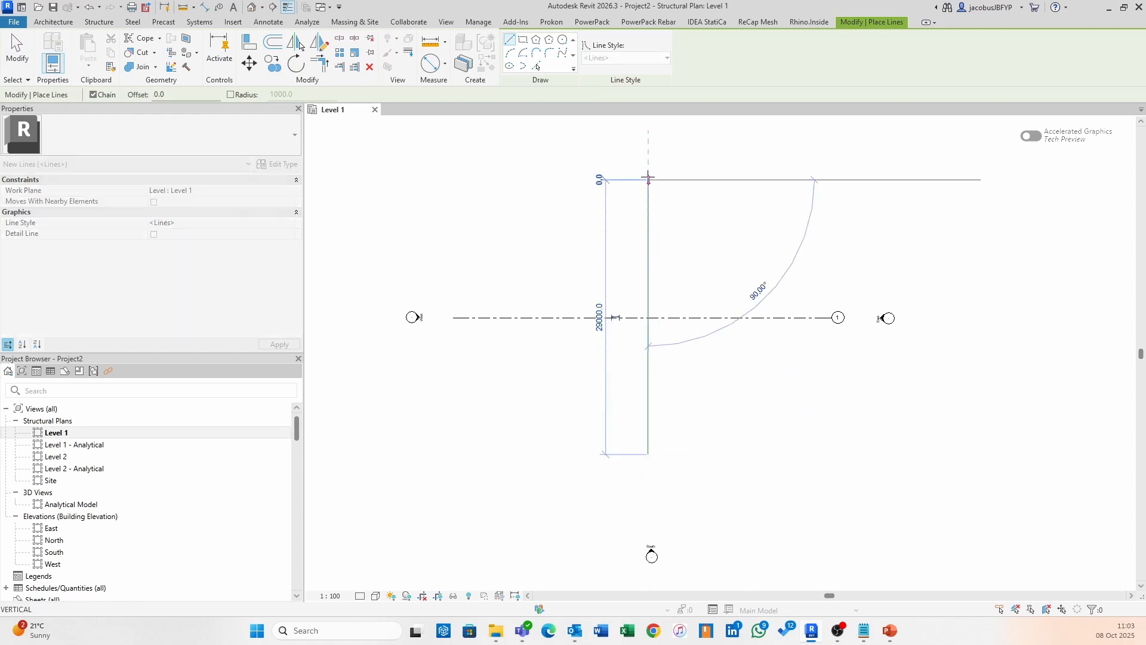
key("Escape")
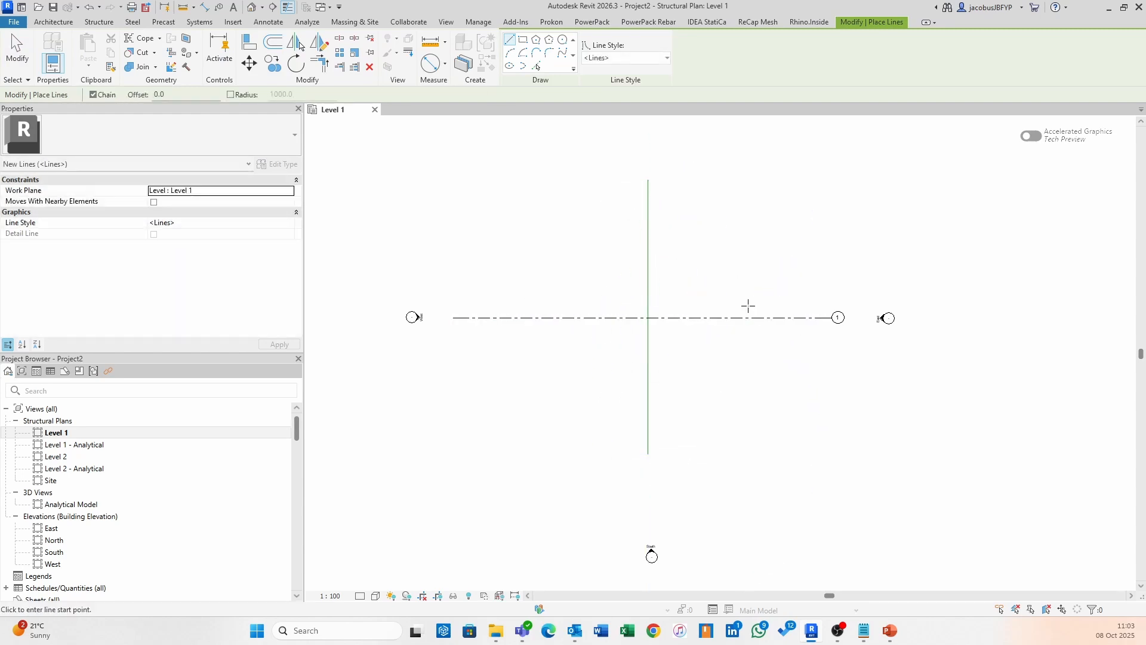
middle_click_drag(747, 304, 639, 325)
key("Escape")
Shorten grid line 1 so that its bubble-free west end meets the vertical model line
left_click(611, 339)
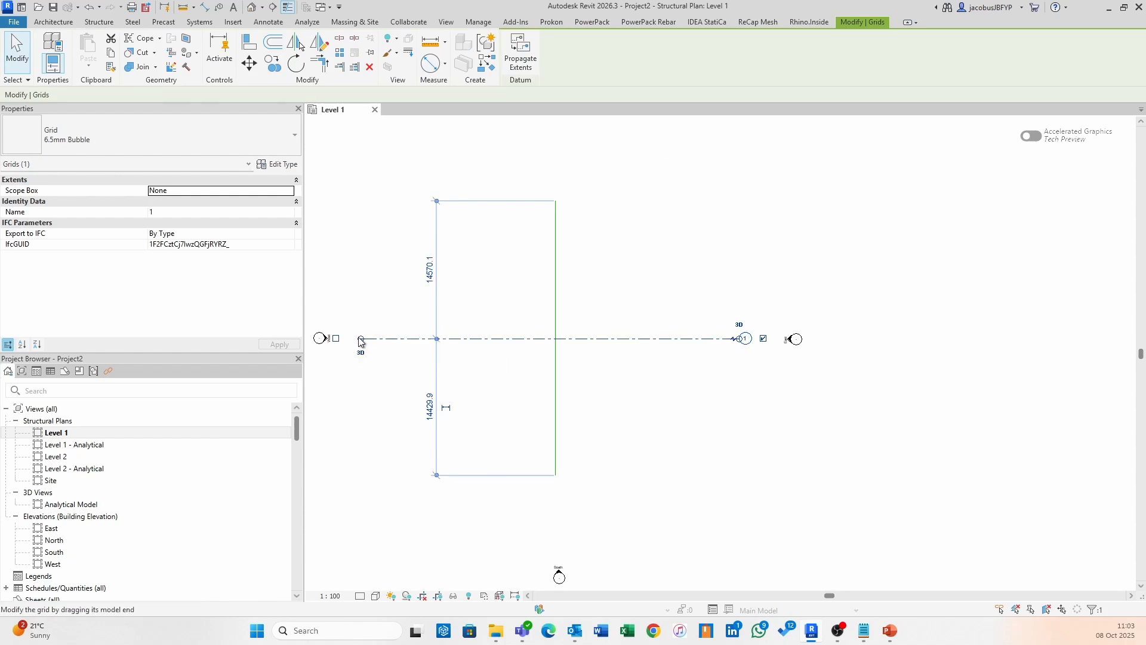
left_click_drag(360, 339, 555, 339)
key("Escape")
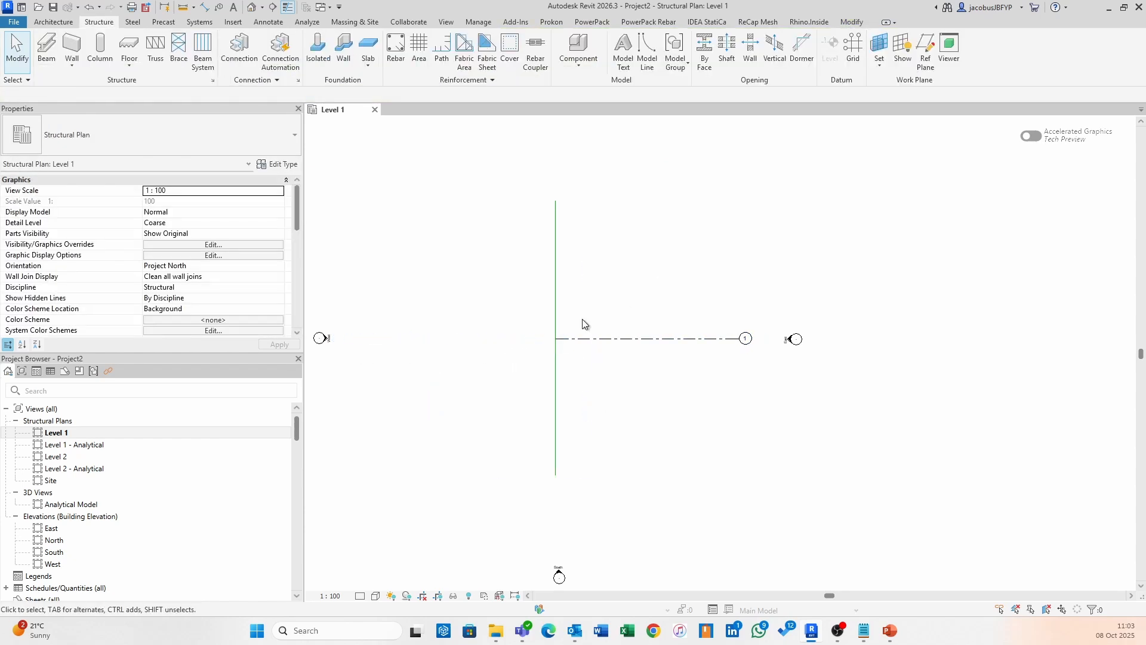
Place a 450 x 600mm Concrete-Rectangular-Column on grid line 1, 10000 mm from the vertical model line
middle_click_drag(627, 266, 660, 267)
scroll(655, 307, "down", 1)
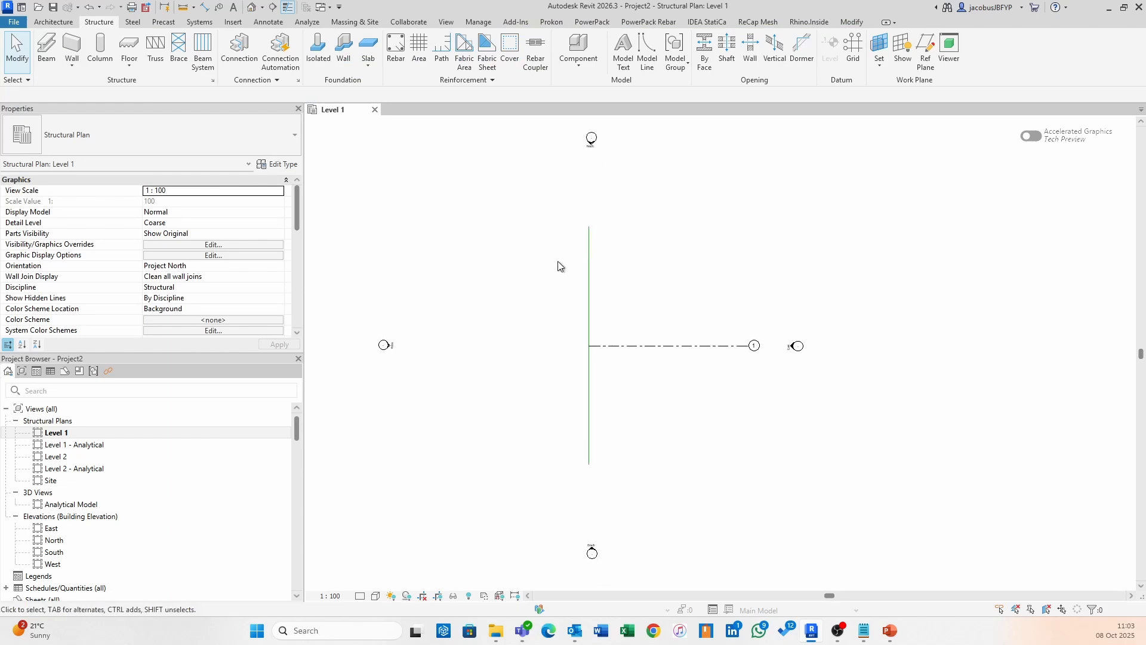
left_click(99, 49)
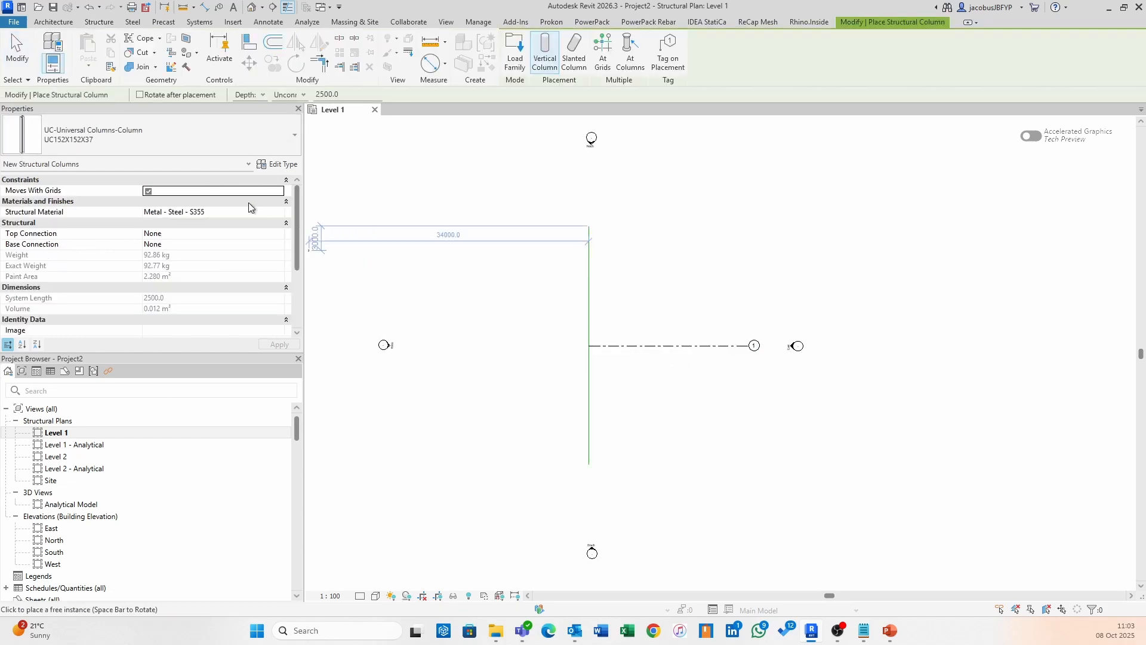
left_click(238, 132)
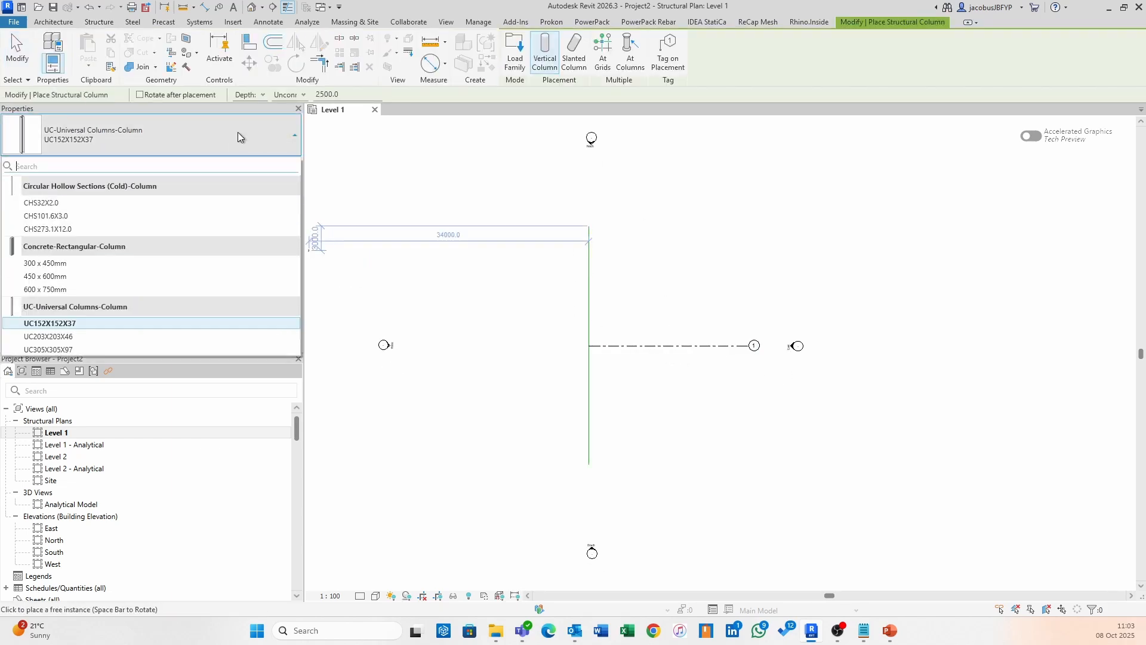
left_click(117, 278)
scroll(718, 345, "up", 1)
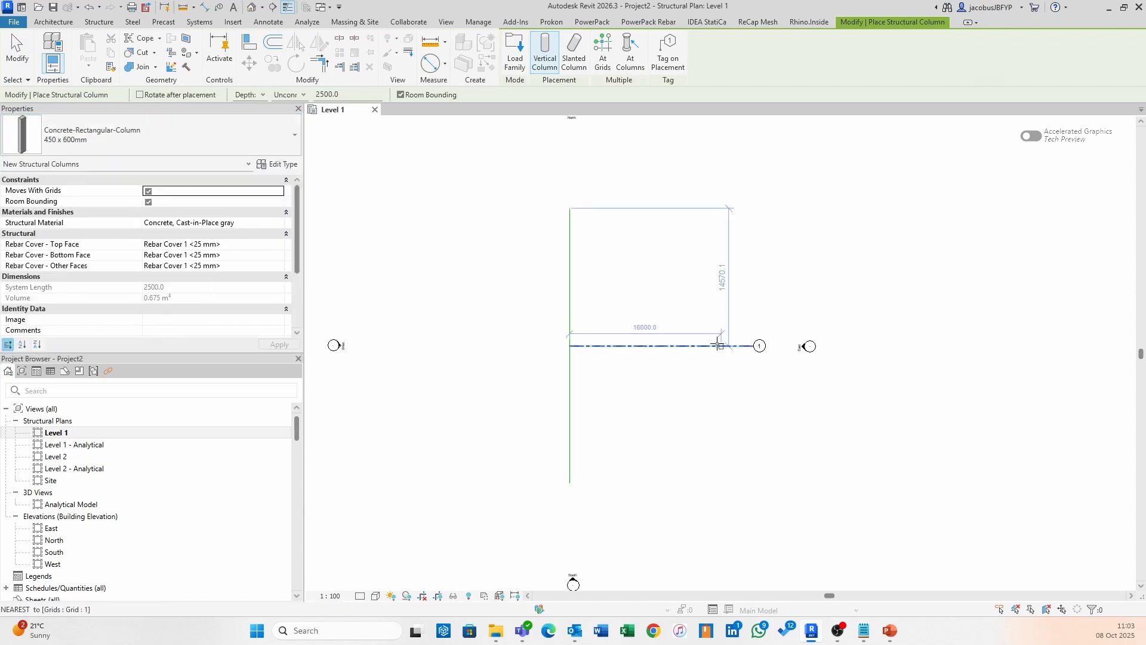
scroll(718, 345, "up", 2)
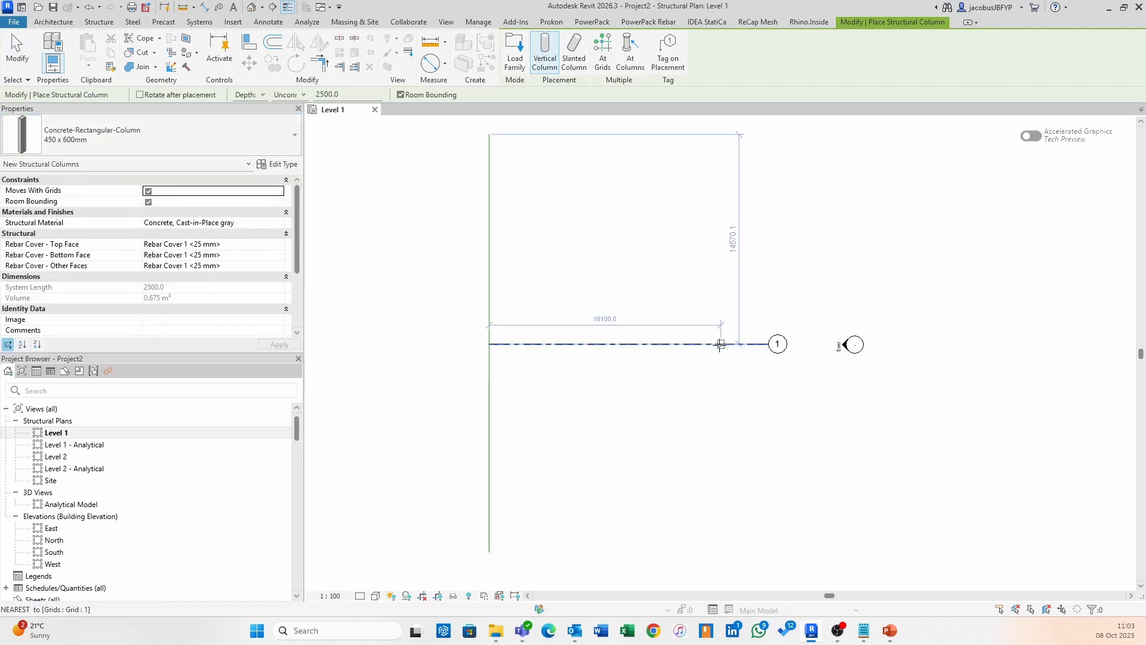
left_click(633, 343)
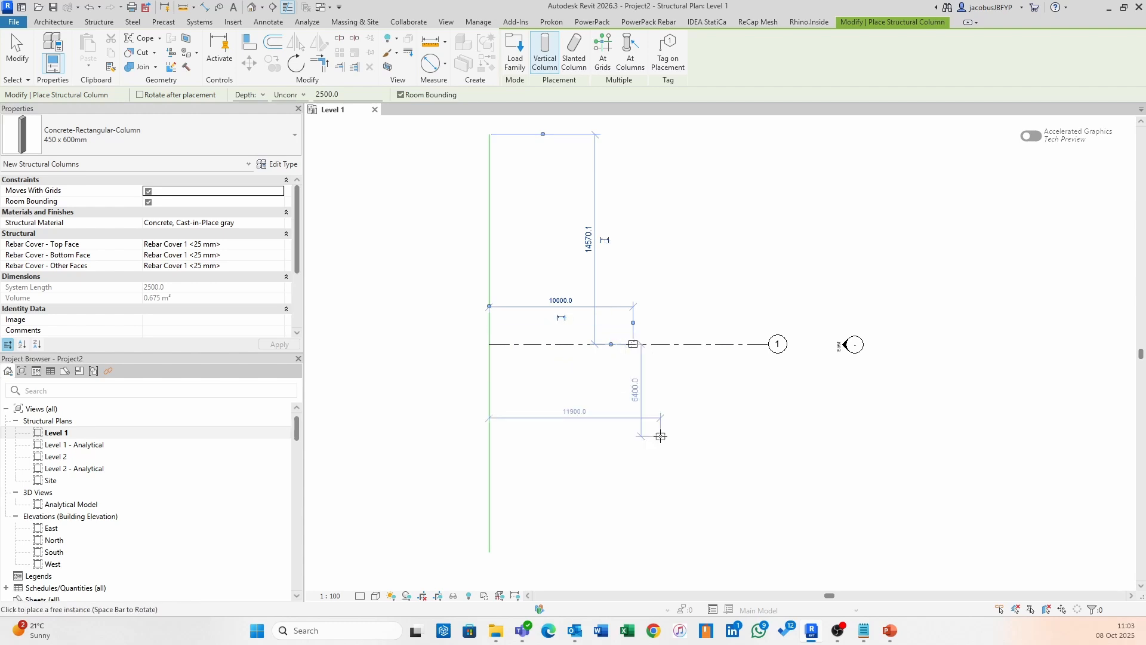
key("Escape")
key("Escape")
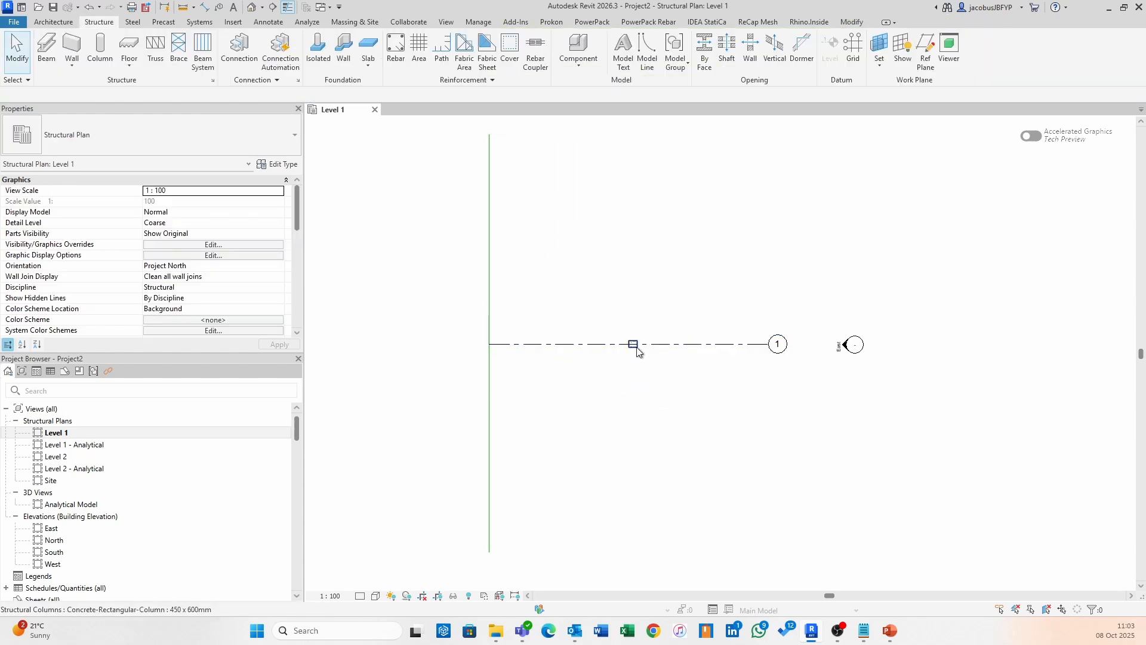
Set the concrete column's top level to Level 2 and its base offset to 0
left_click(633, 344)
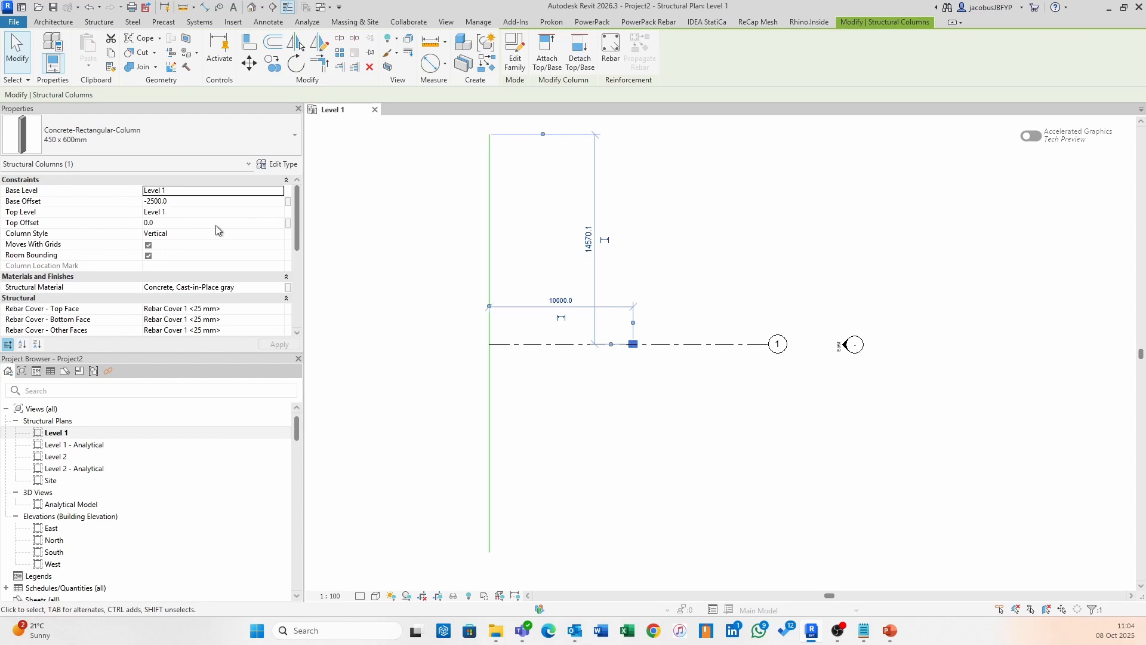
left_click(245, 212)
left_click(279, 212)
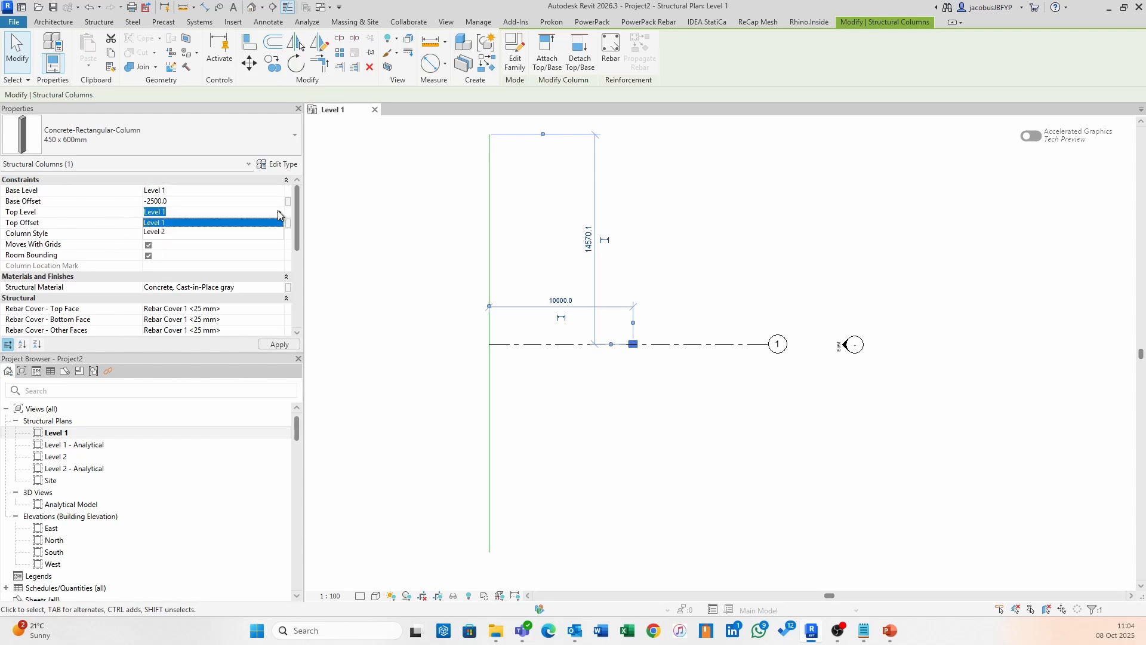
left_click(182, 234)
left_click(278, 345)
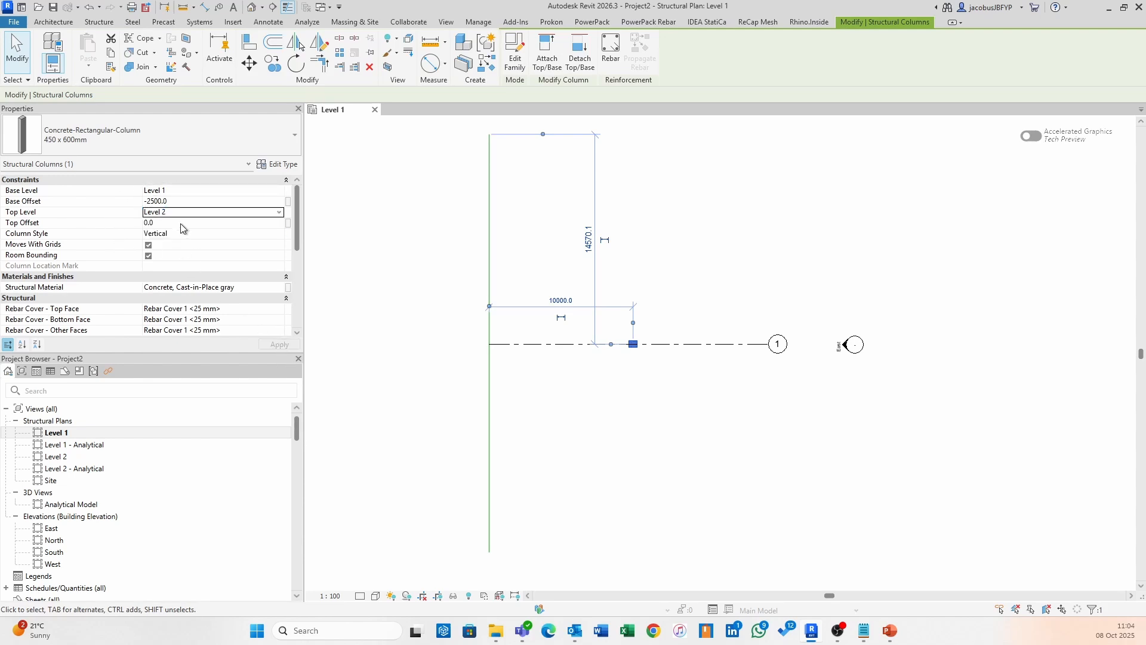
left_click(181, 204)
double_click(181, 204)
type("0")
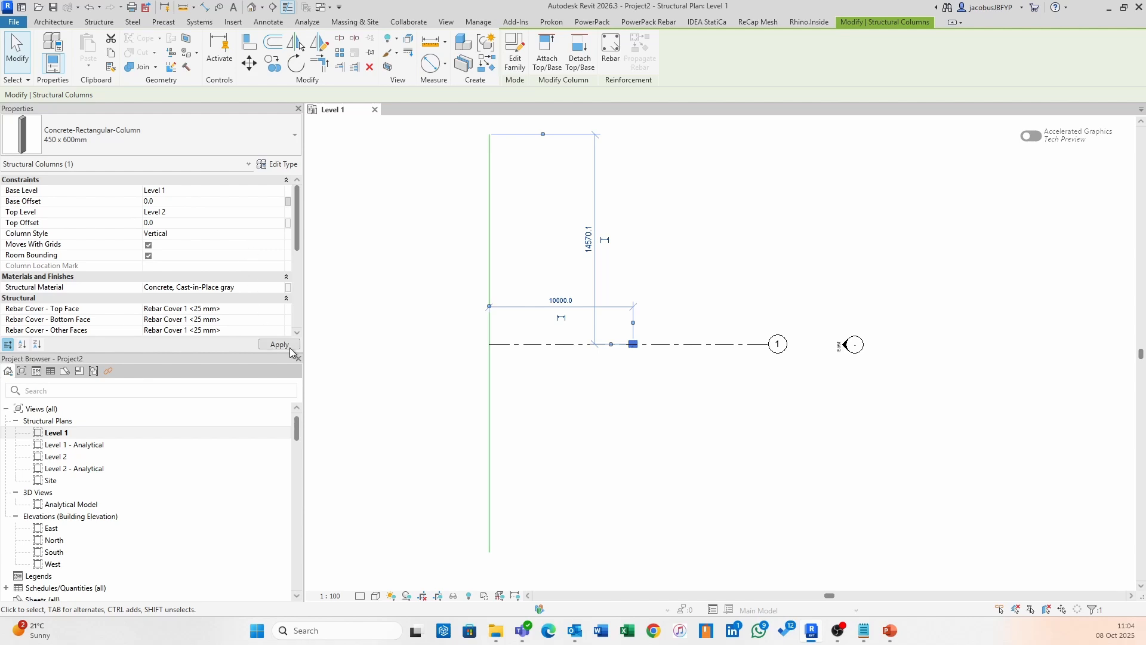
left_click(289, 347)
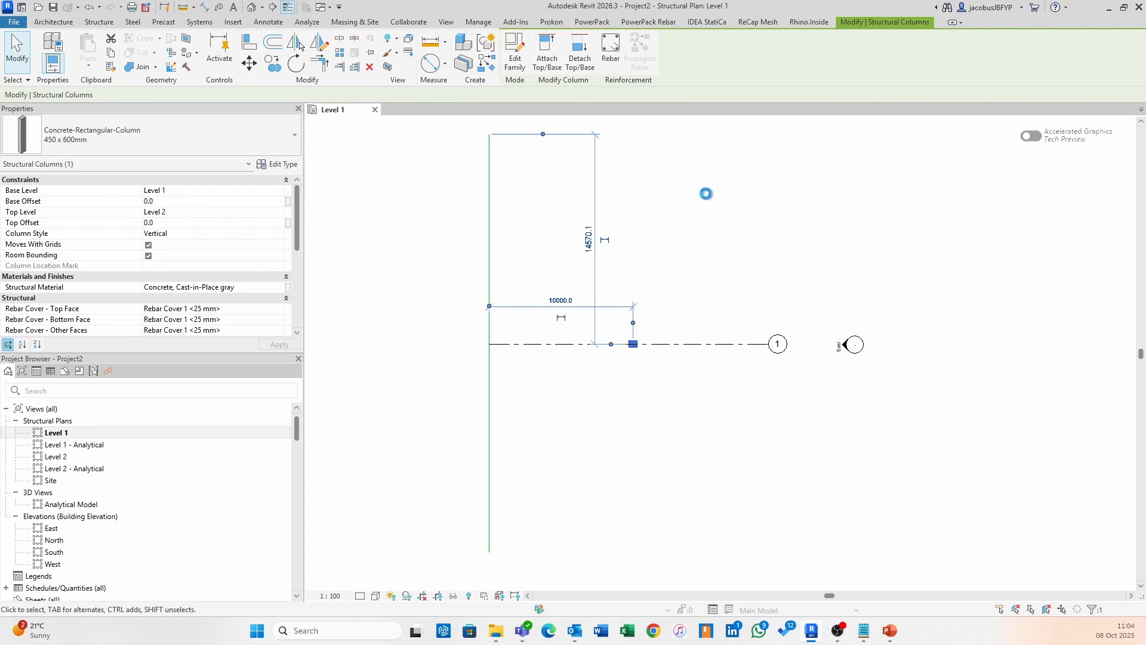
left_click(681, 209)
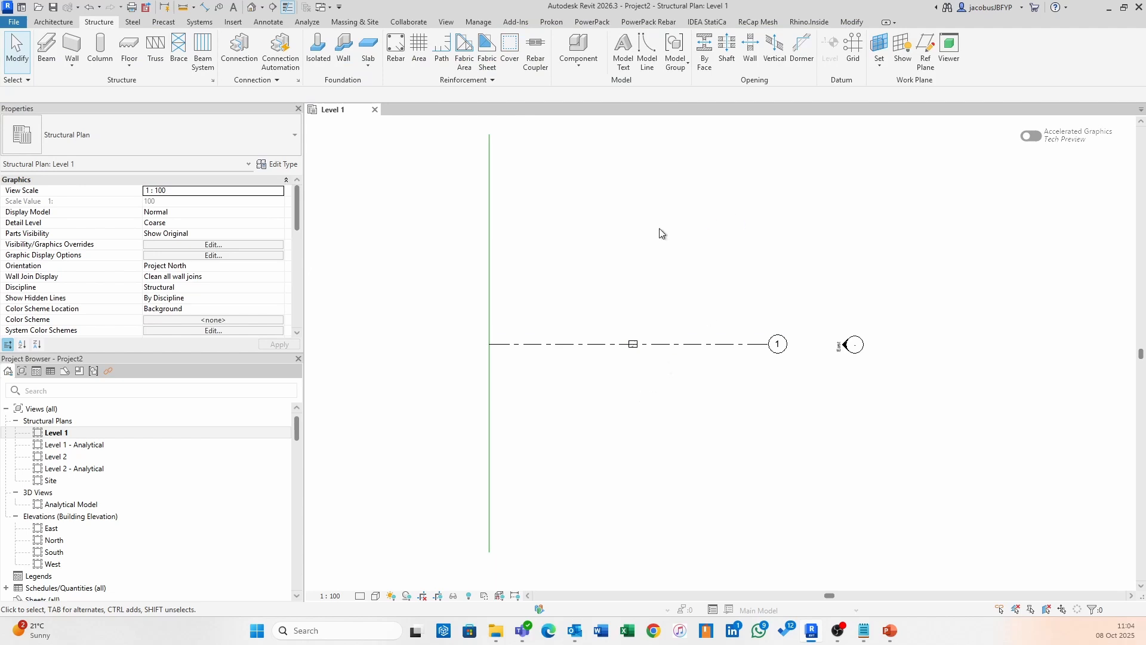
Shorten the bubble end of grid line 1 so that it stops just past the column
left_click(729, 345)
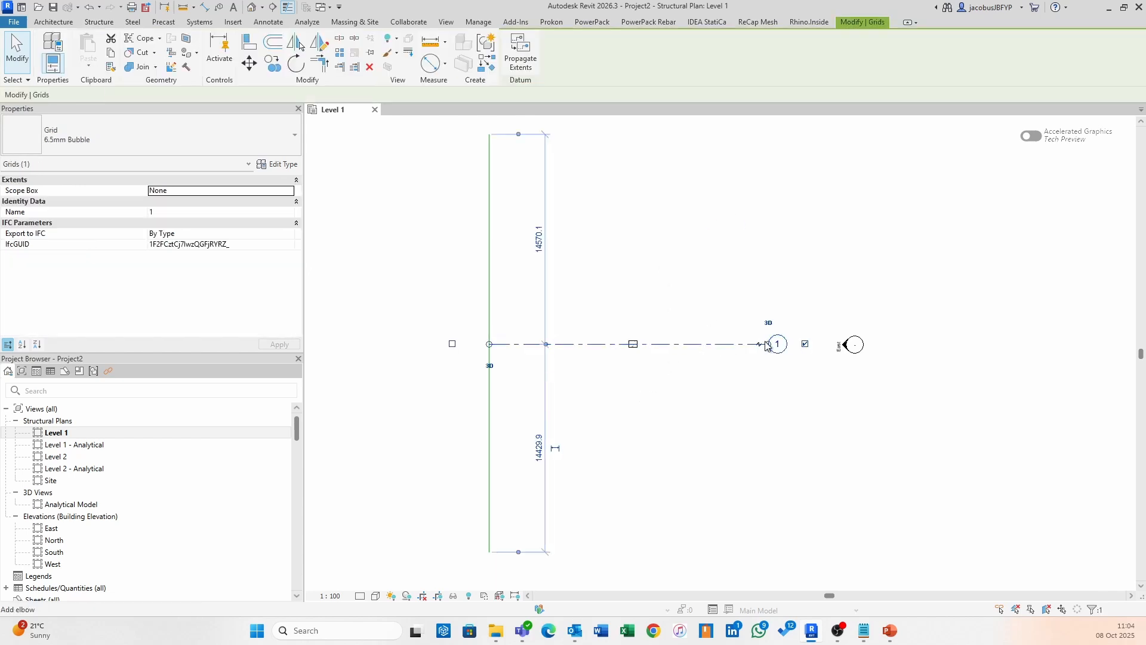
left_click_drag(751, 344, 662, 344)
left_click(690, 264)
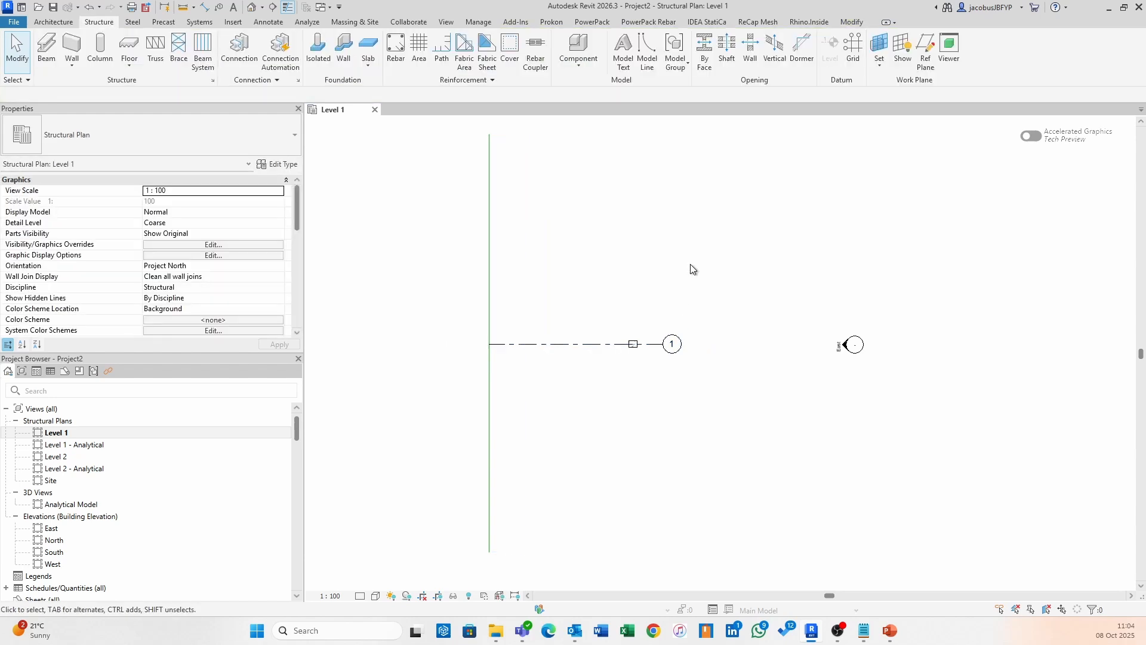
Start a radial array of the column and grid line together, with the number of items set to 10
left_click_drag(747, 263, 581, 386)
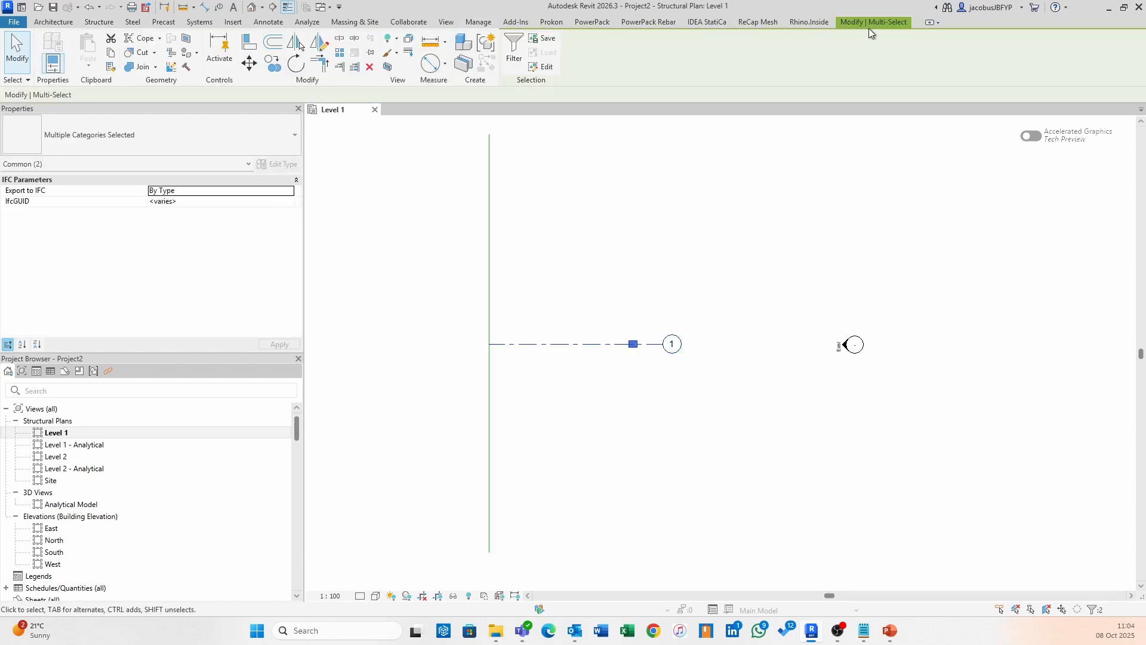
left_click(857, 23)
left_click(338, 54)
left_click(337, 55)
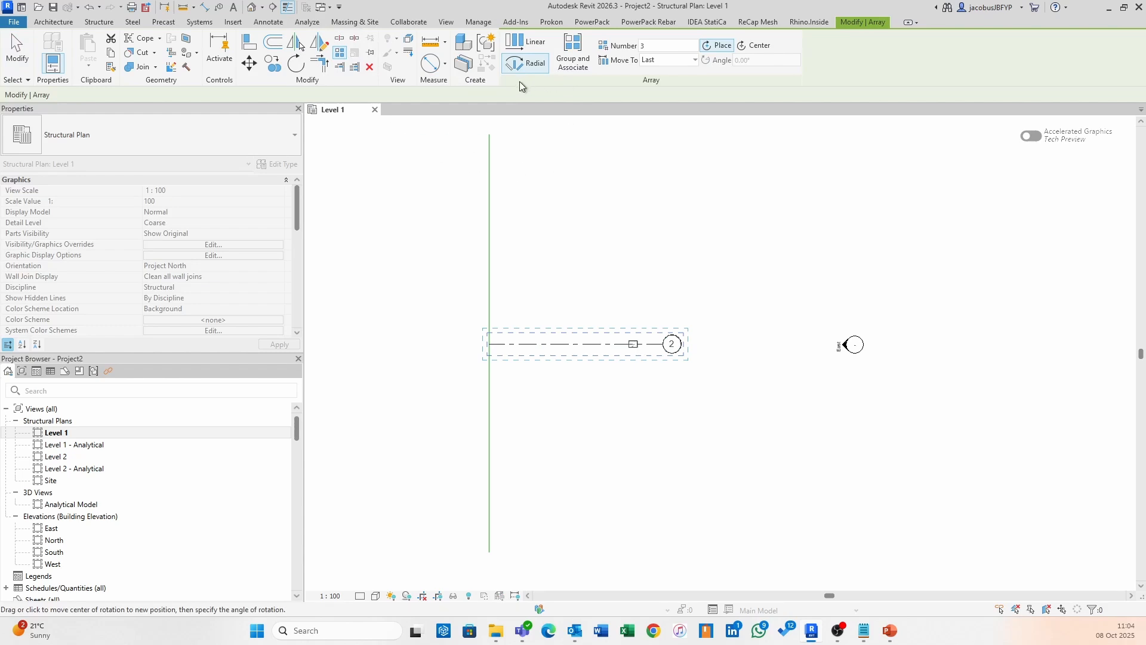
left_click(524, 64)
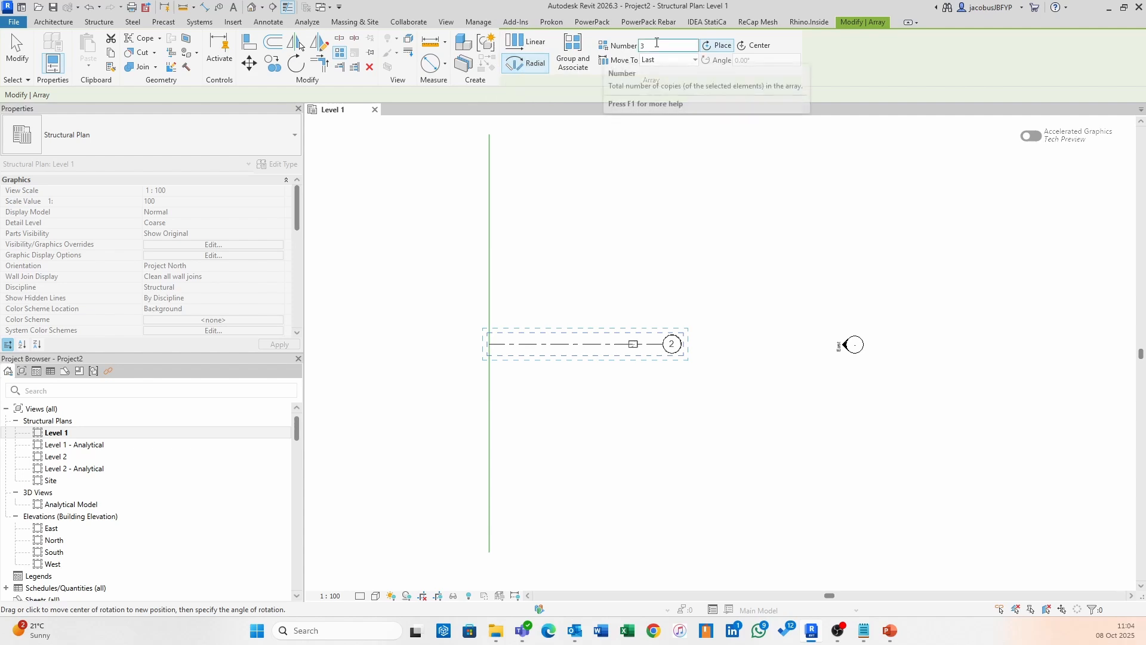
left_click_drag(653, 45, 615, 48)
type("10")
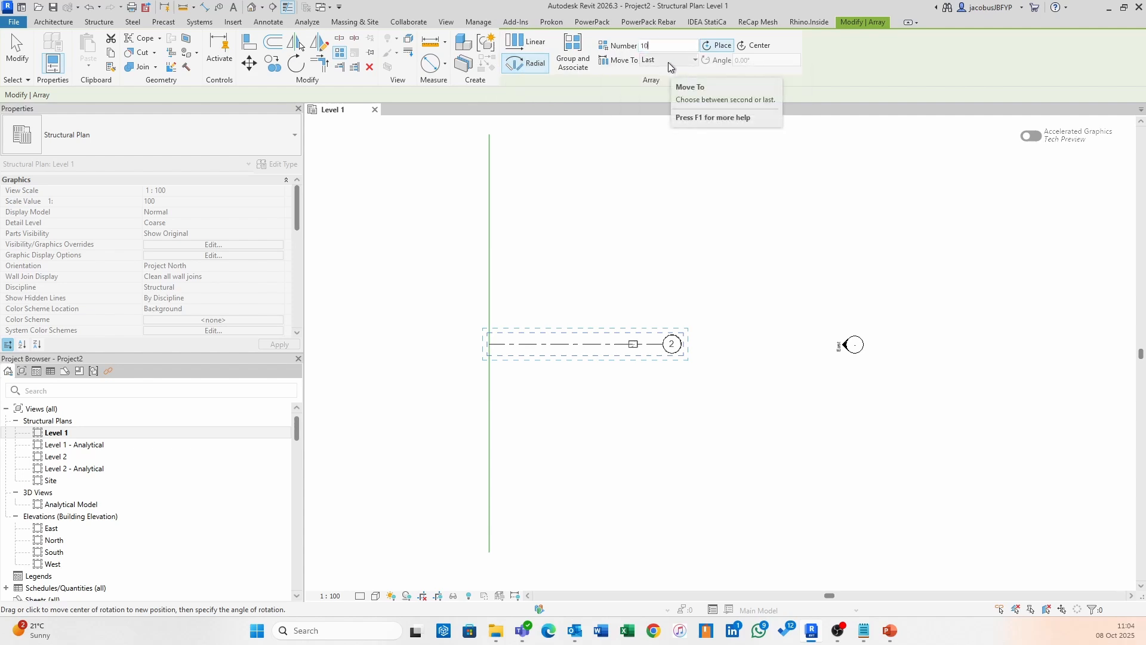
key("Return")
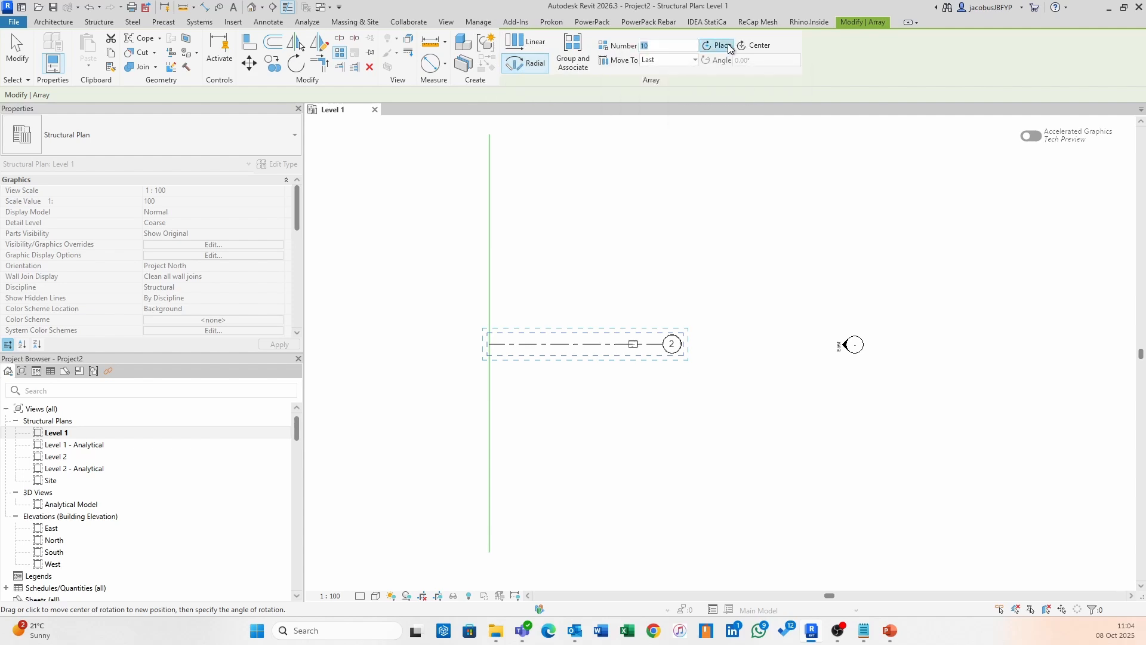
Place the array's rotation centre where the grid meets the vertical line, and set the start ray through the column's midpoint
left_click(723, 46)
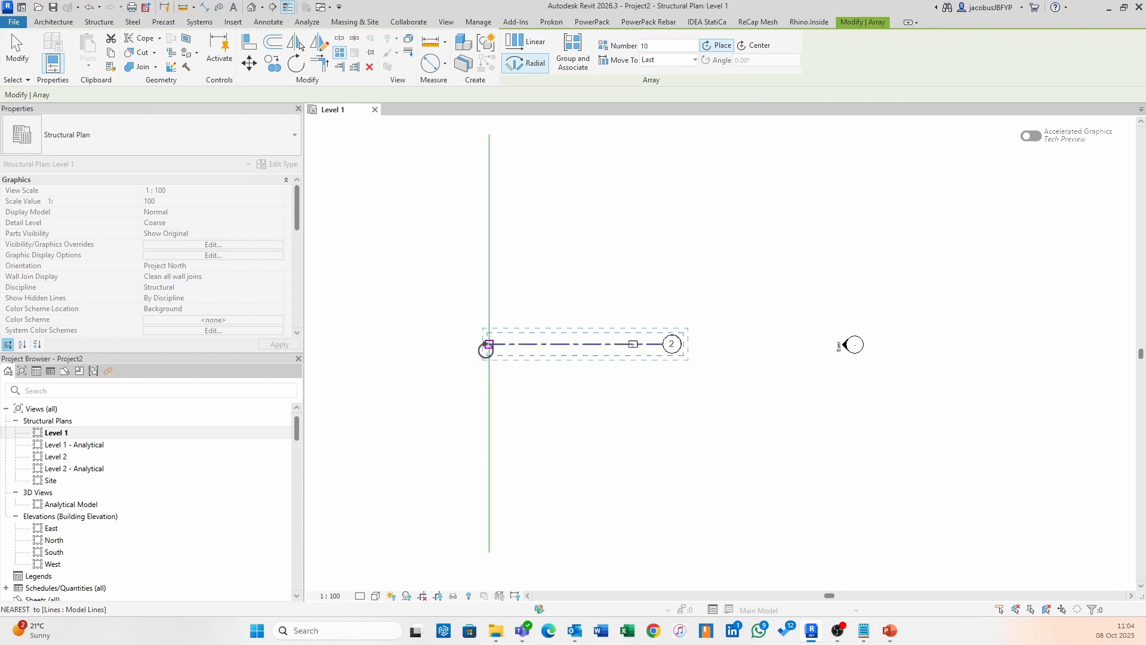
left_click(489, 344)
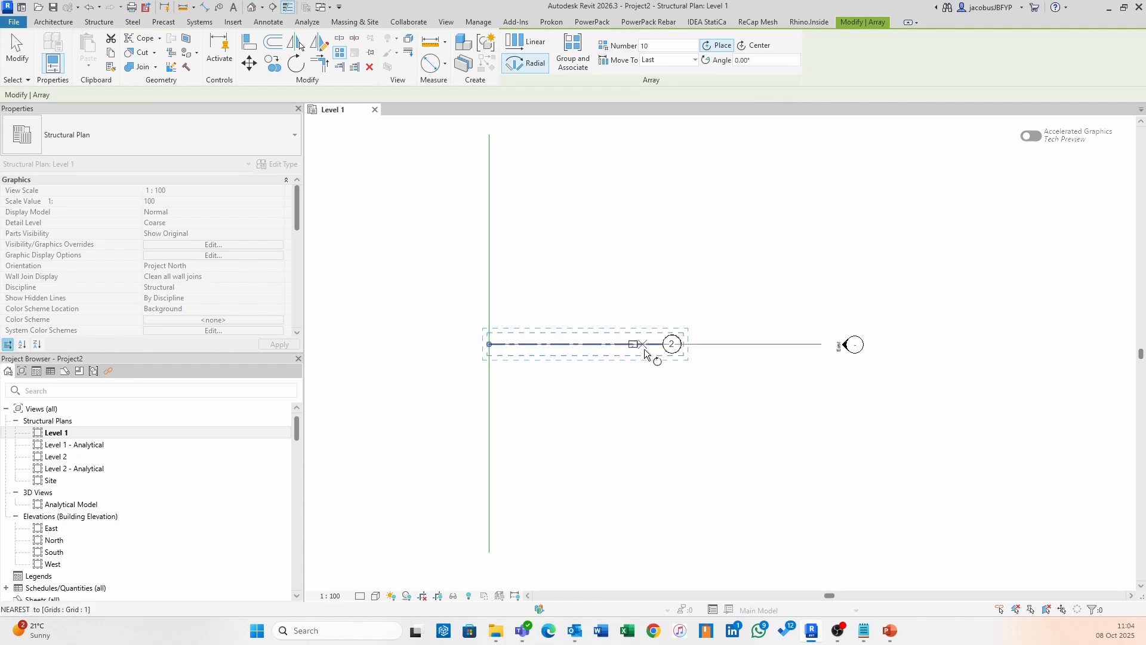
scroll(646, 349, "up", 1)
scroll(646, 349, "up", 2)
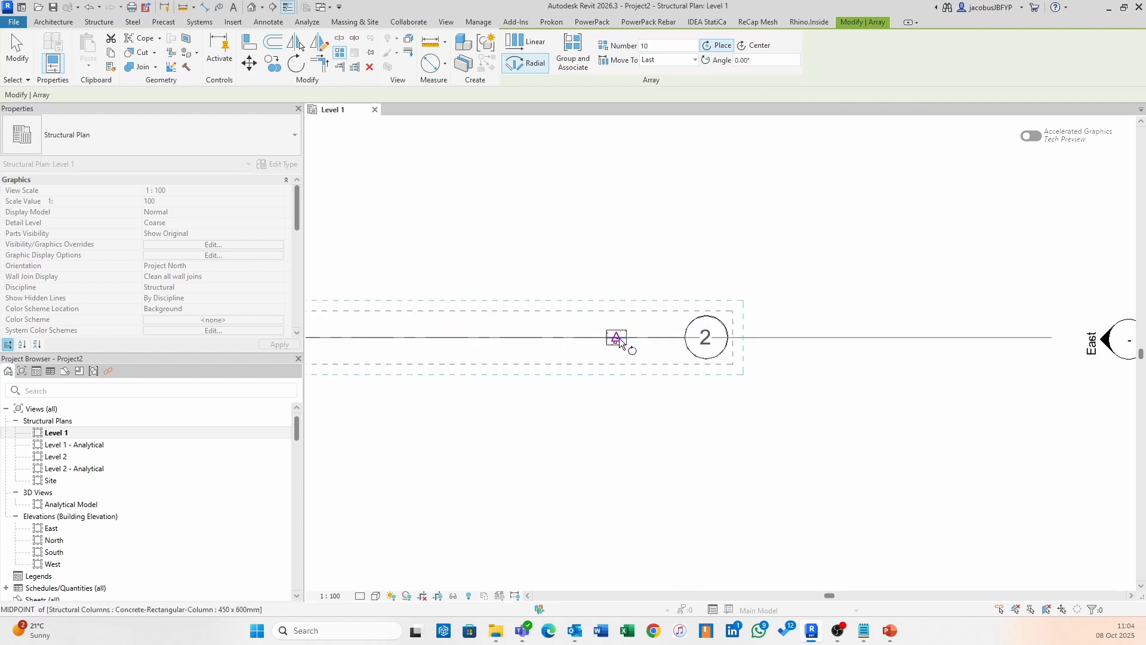
middle_click_drag(621, 341, 834, 355)
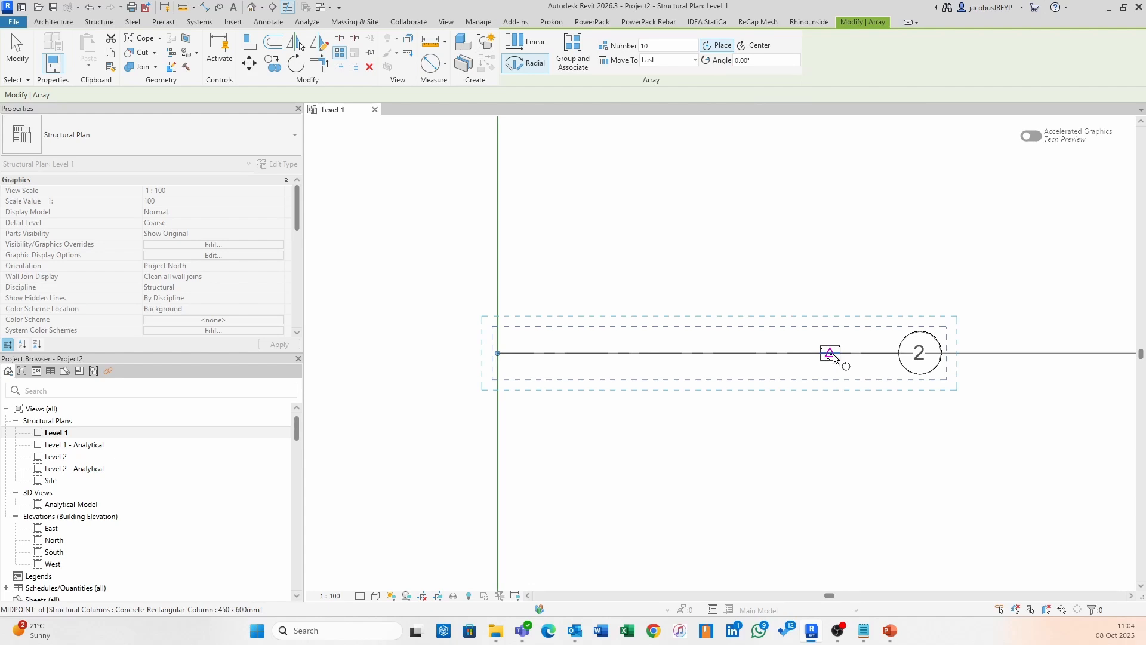
left_click(833, 354)
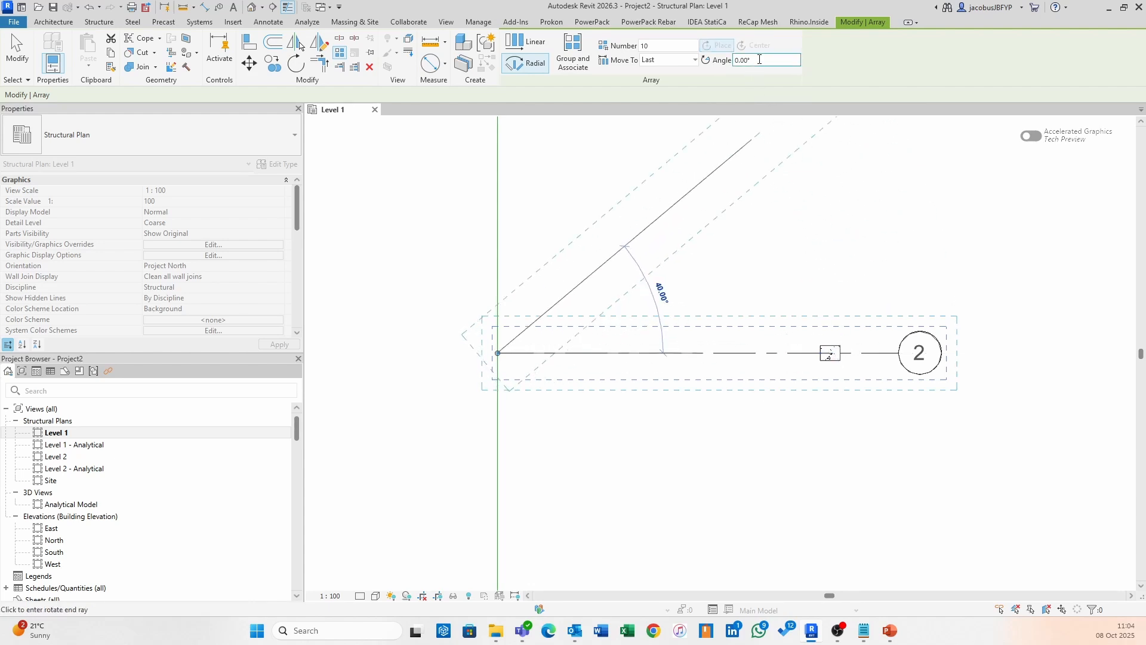
Complete the radial array of the grid line and column over a full 360° angle
left_click_drag(755, 60, 706, 67)
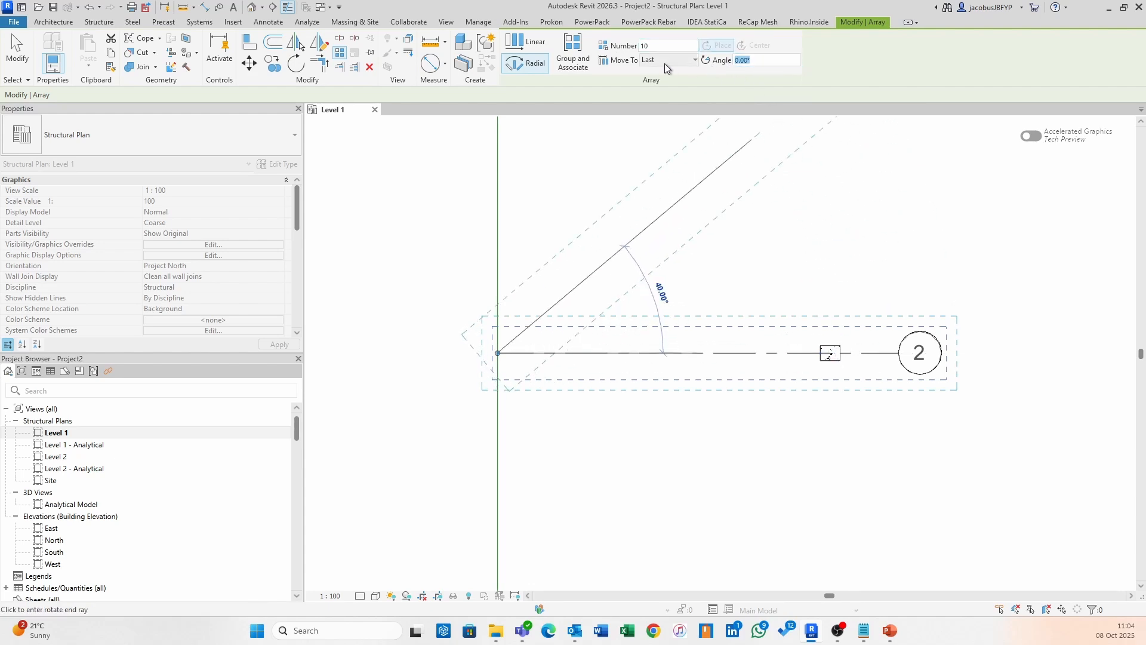
type("360")
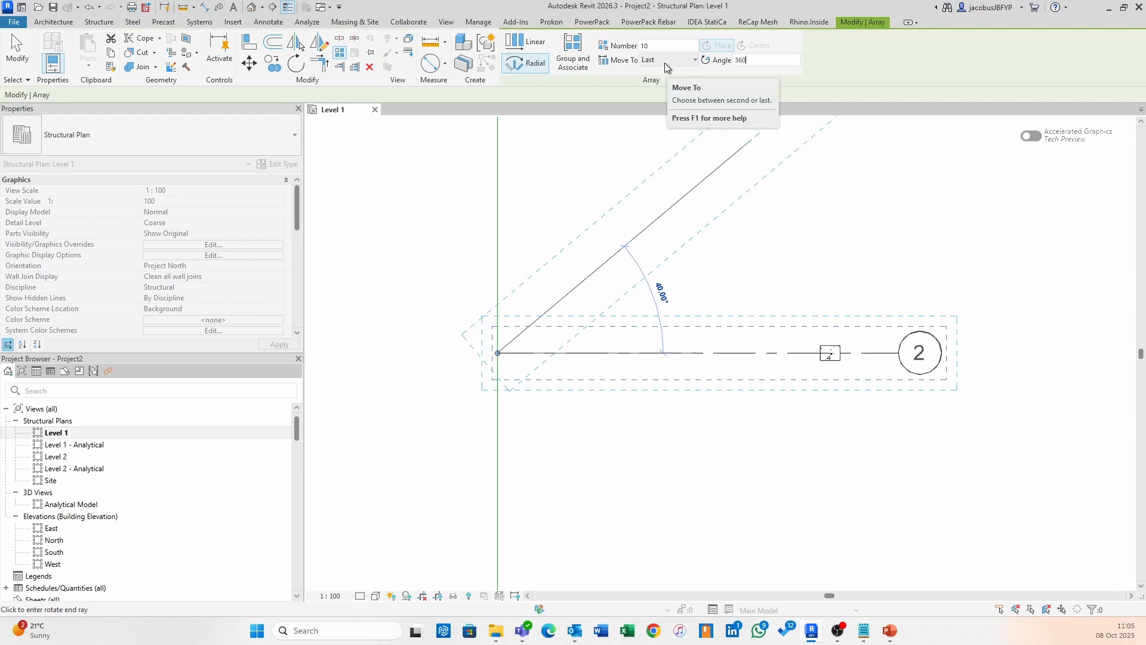
key("Return")
scroll(719, 328, "down", 4)
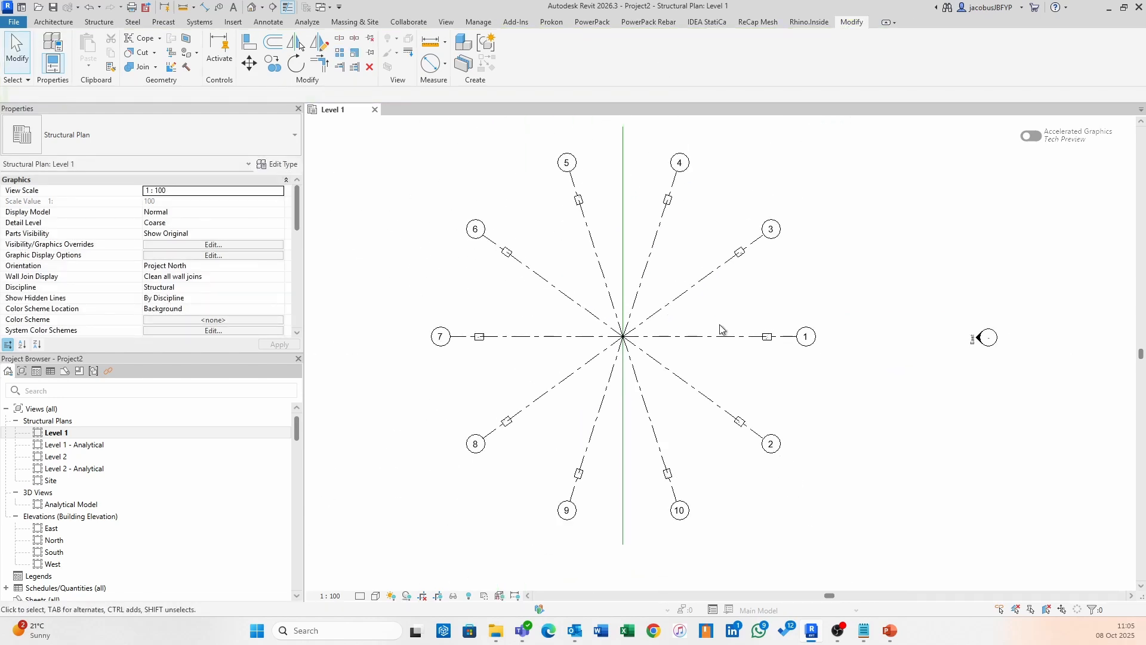
middle_click_drag(748, 307, 723, 313)
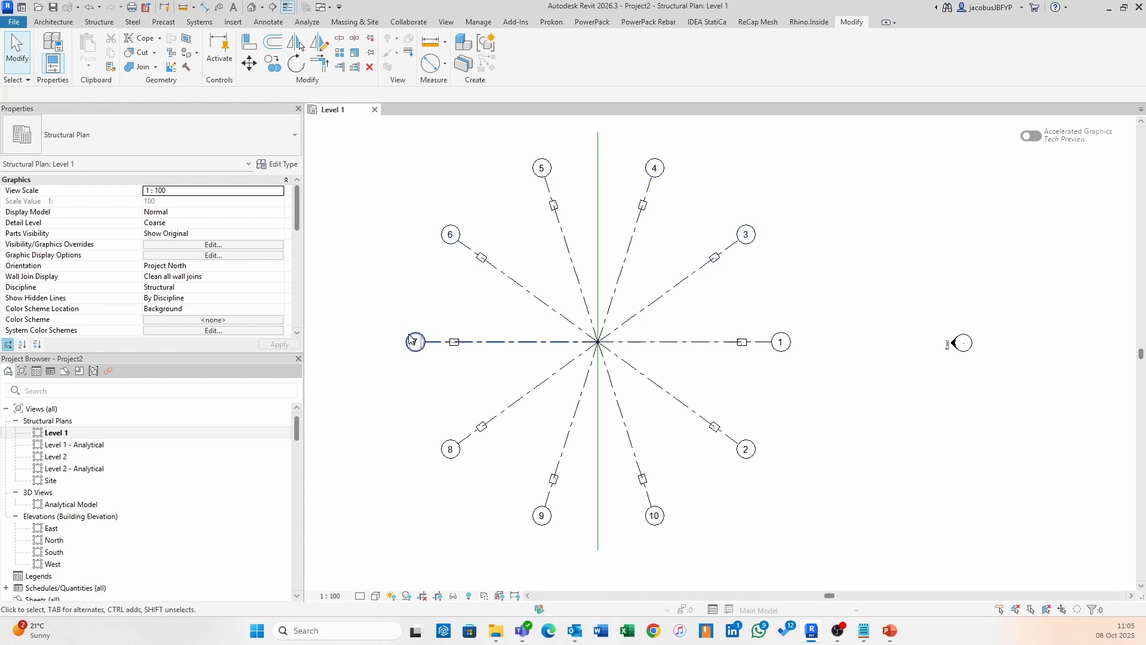
middle_click_drag(705, 412, 716, 403)
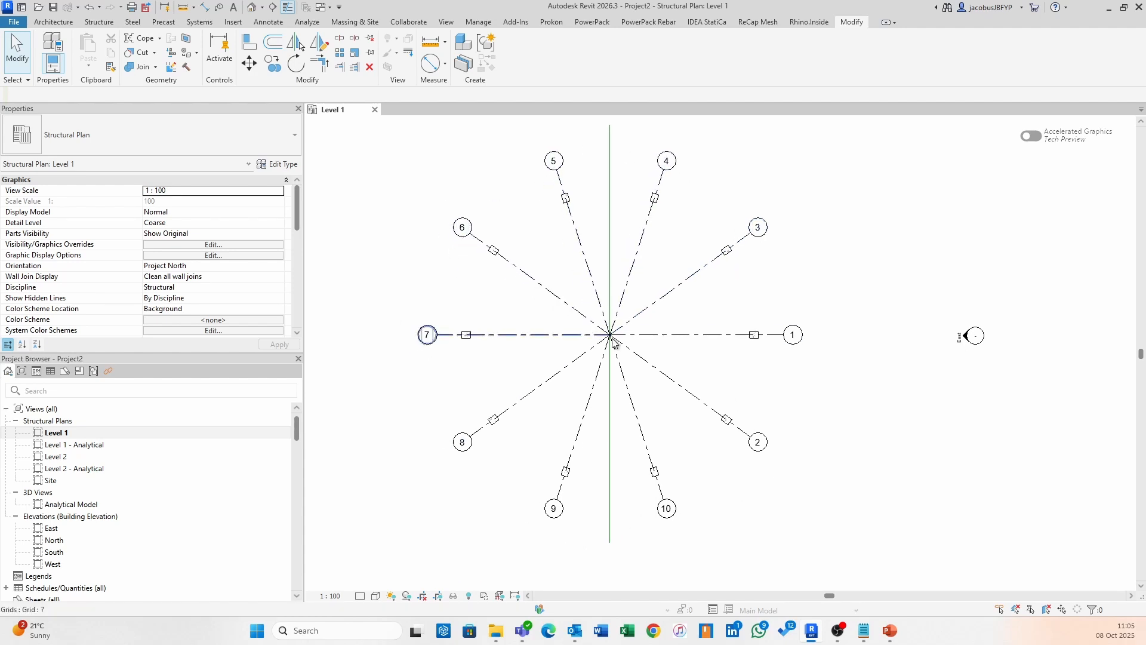
middle_click_drag(697, 330, 713, 374)
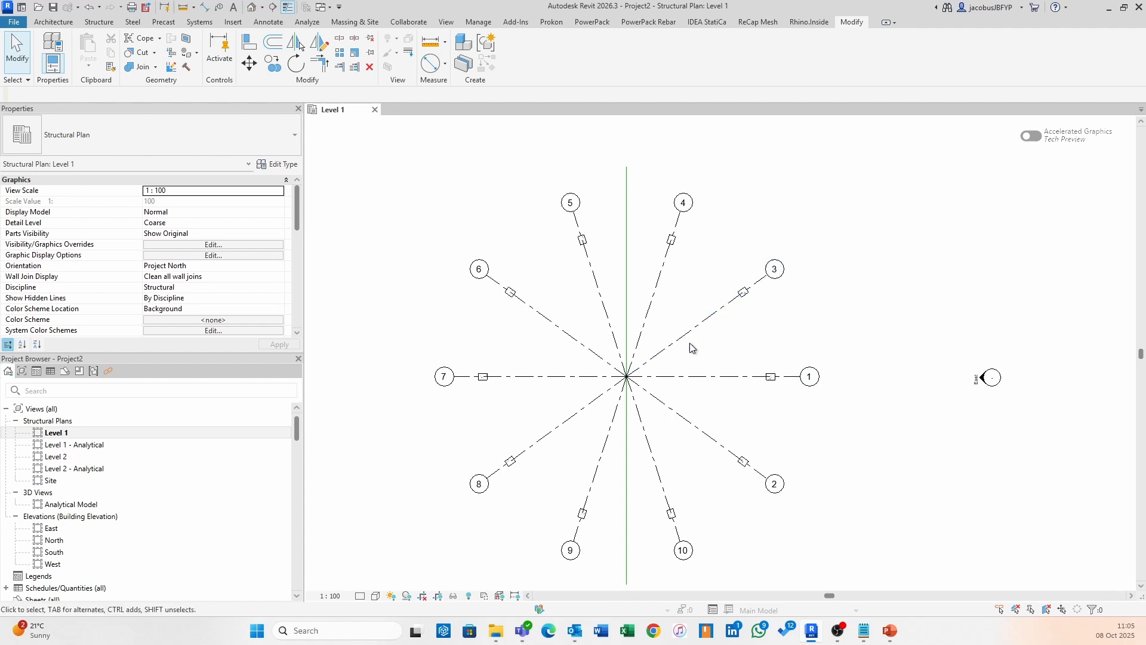
Delete grid lines 2 to 10 together with their columns, keeping only grid line 1 and its column
left_click_drag(842, 198, 646, 304)
left_click_drag(657, 318, 657, 319)
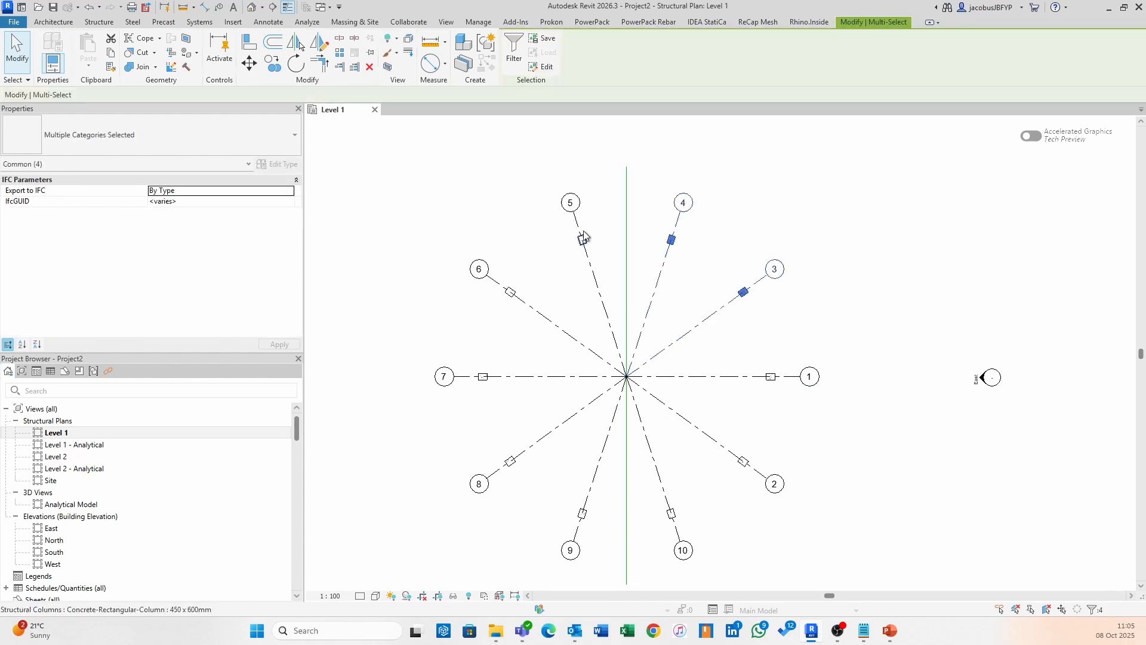
left_click_drag(595, 222, 435, 306)
left_click_drag(411, 345, 370, 490, "ctrl")
left_click_drag(830, 442, 656, 529, "ctrl")
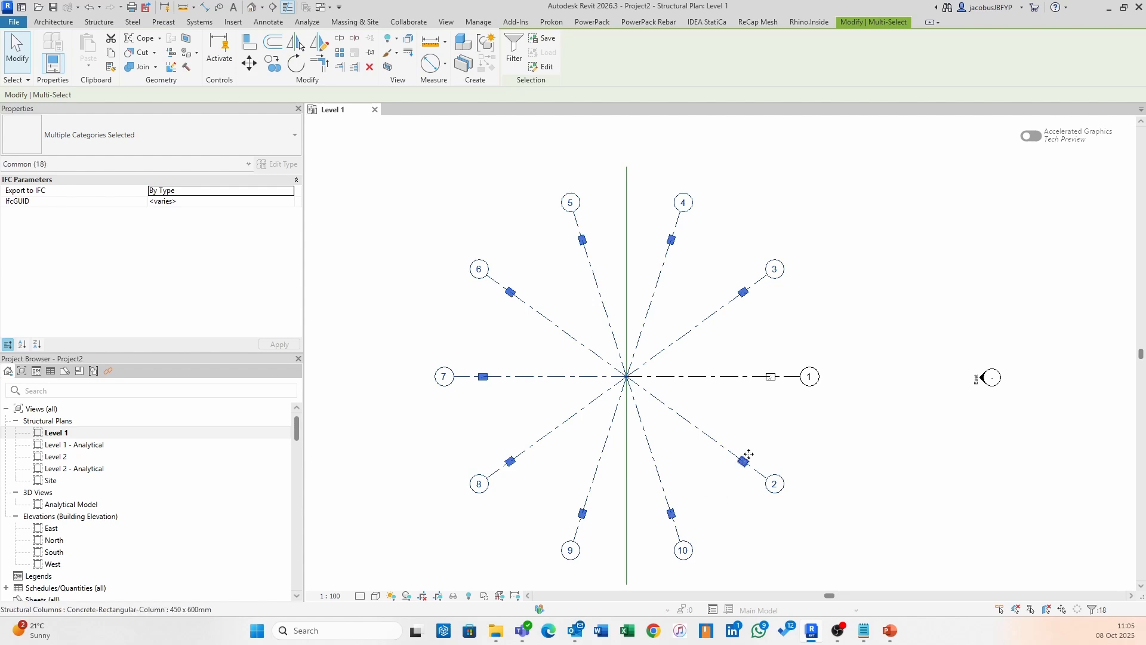
key("Delete")
Start a radial array of grid line 1 and its column with the number of items set to 5
left_click_drag(955, 312, 698, 418)
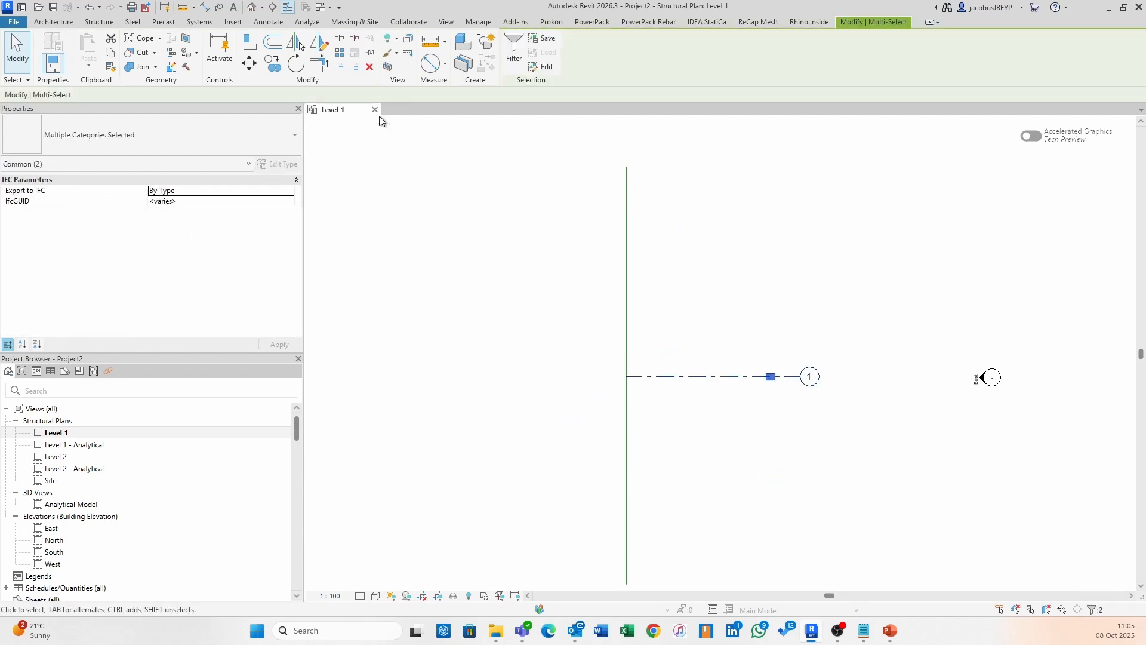
left_click(340, 53)
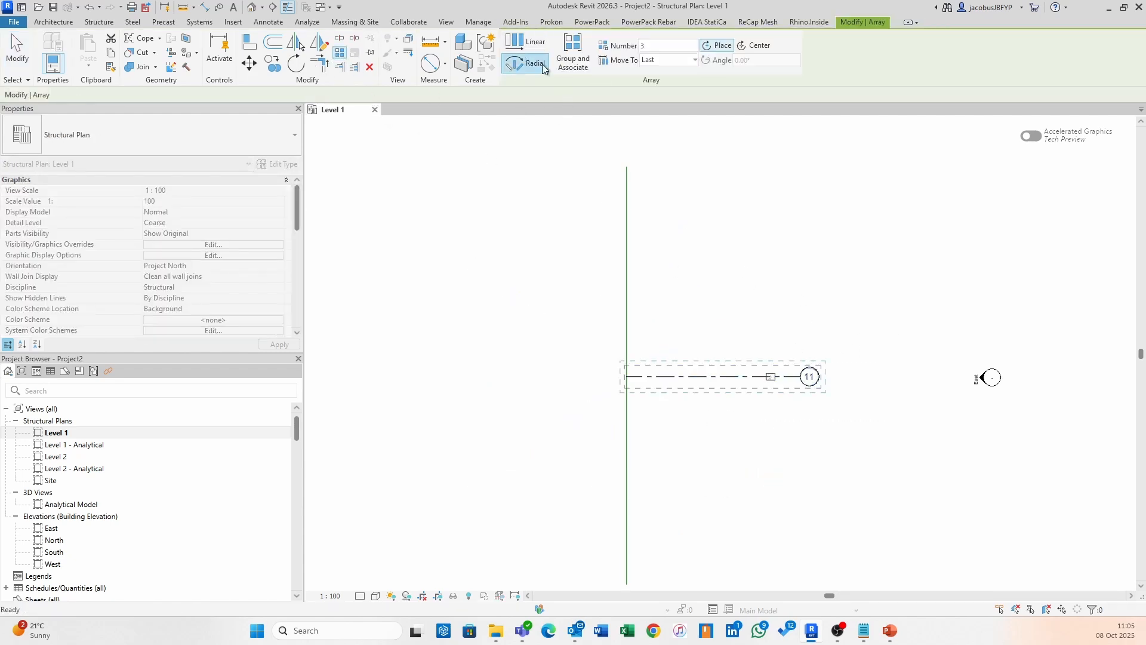
type("5")
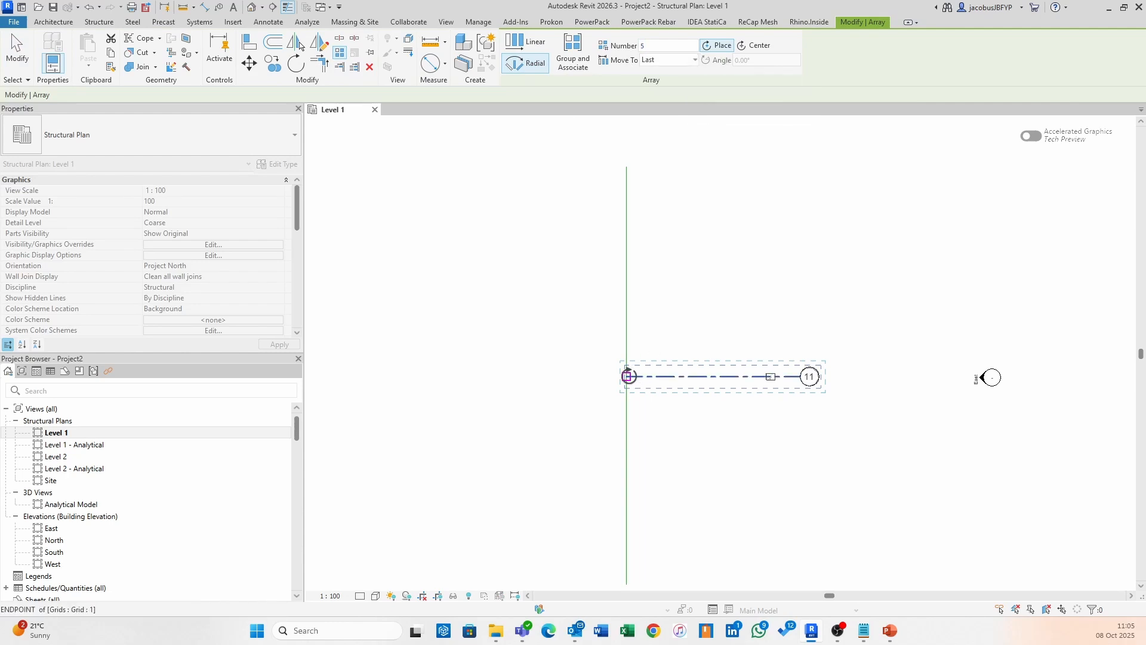
Array the items over a half circle around the grid's end on the vertical line, starting from the column's midpoint
left_click(627, 376)
scroll(773, 383, "up", 3)
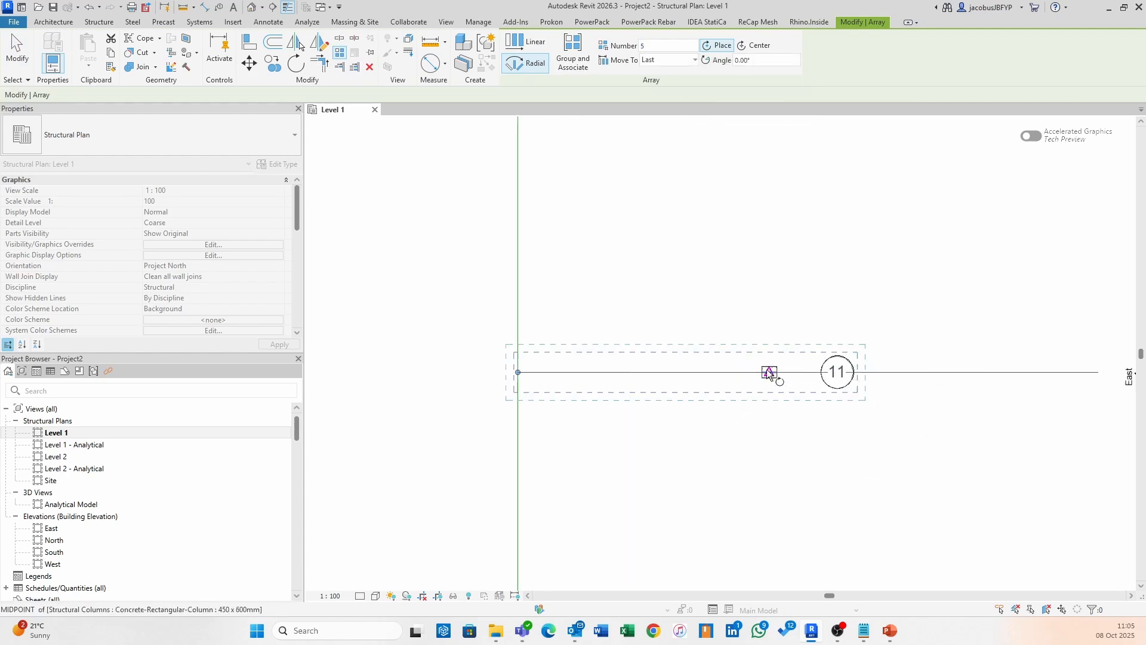
left_click(768, 369)
left_click_drag(764, 60, 702, 60)
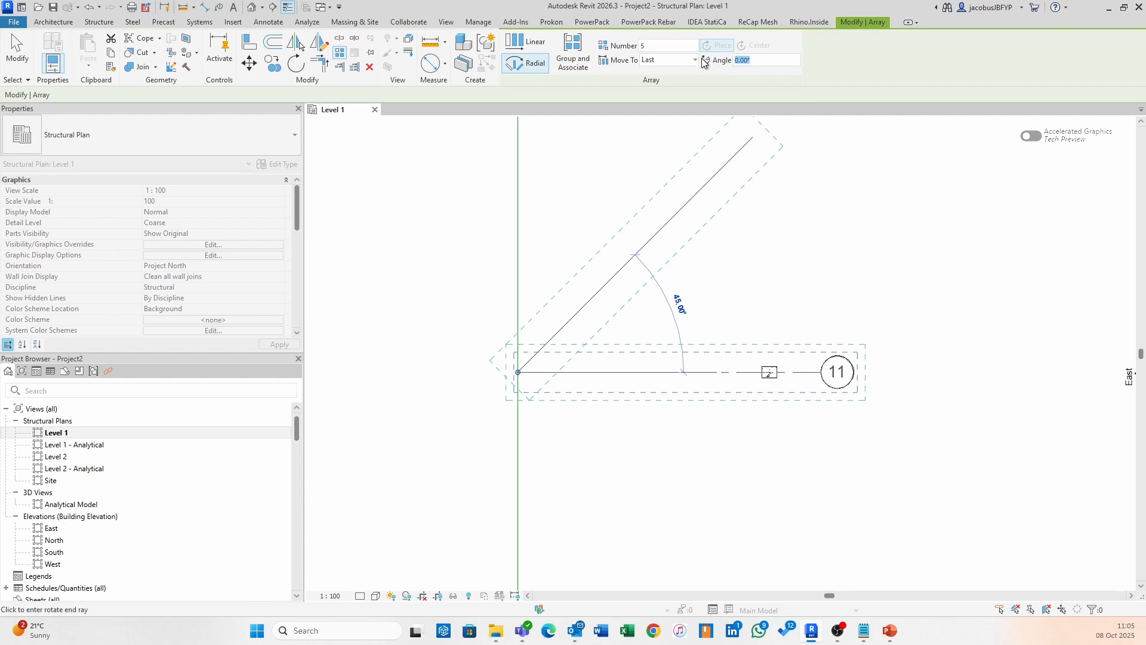
key("Return")
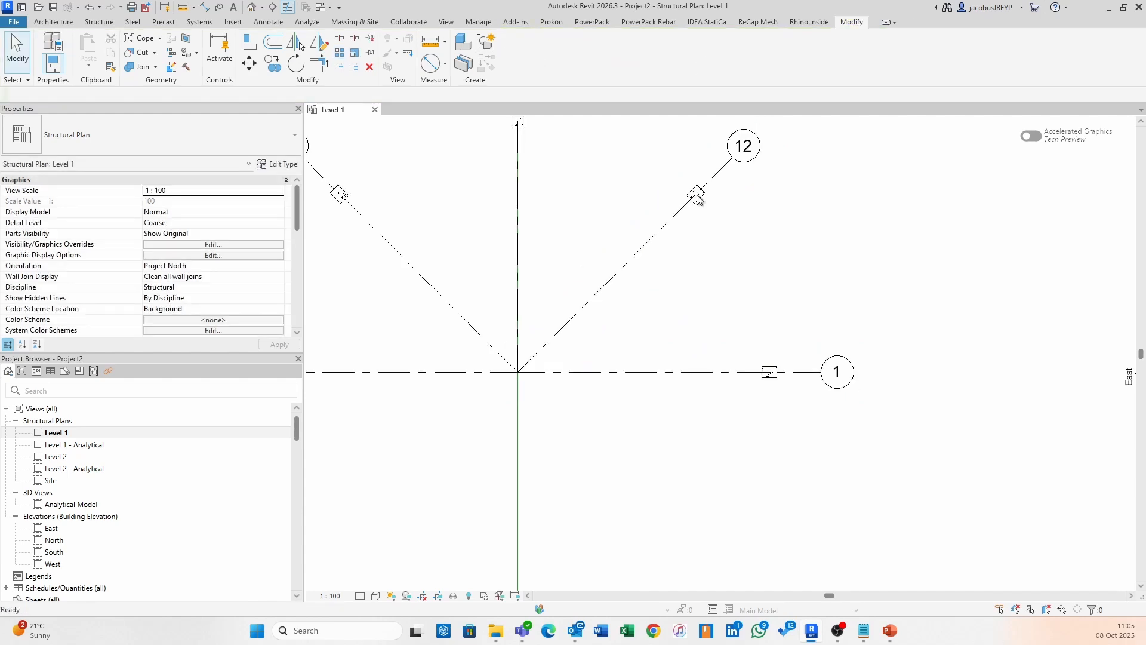
middle_click_drag(724, 320, 850, 389)
scroll(842, 379, "down", 2)
middle_click_drag(836, 330, 753, 325)
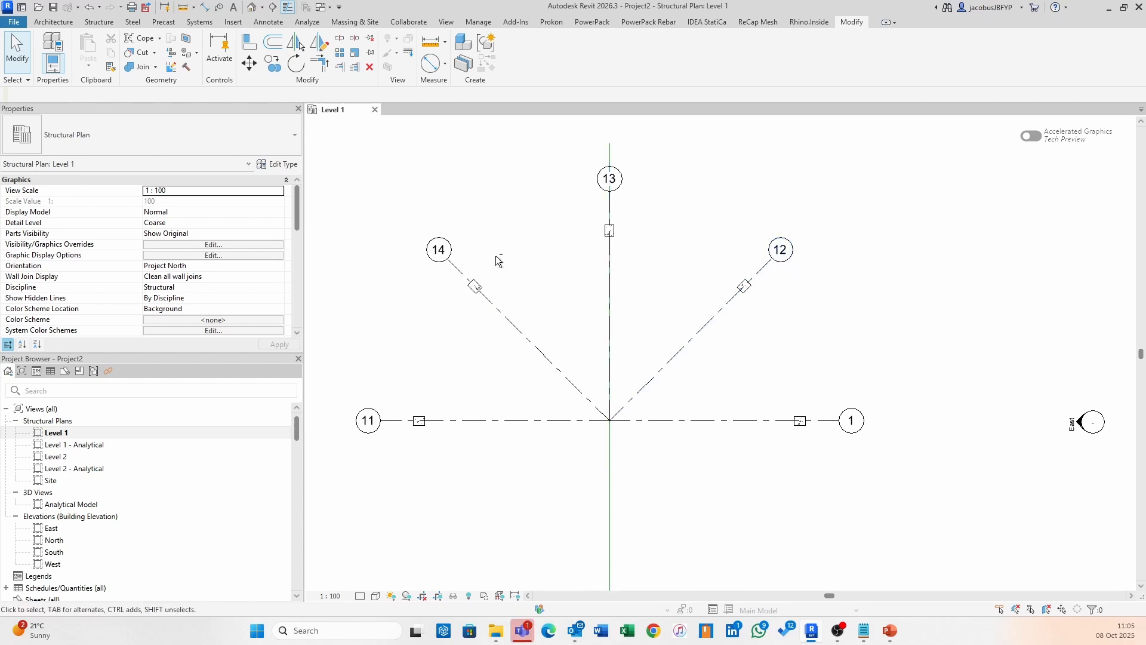
middle_click_drag(496, 255, 570, 292)
Create a new project from a browsed template file and open its Level 1 structural plan
left_click(15, 23)
left_click(26, 66)
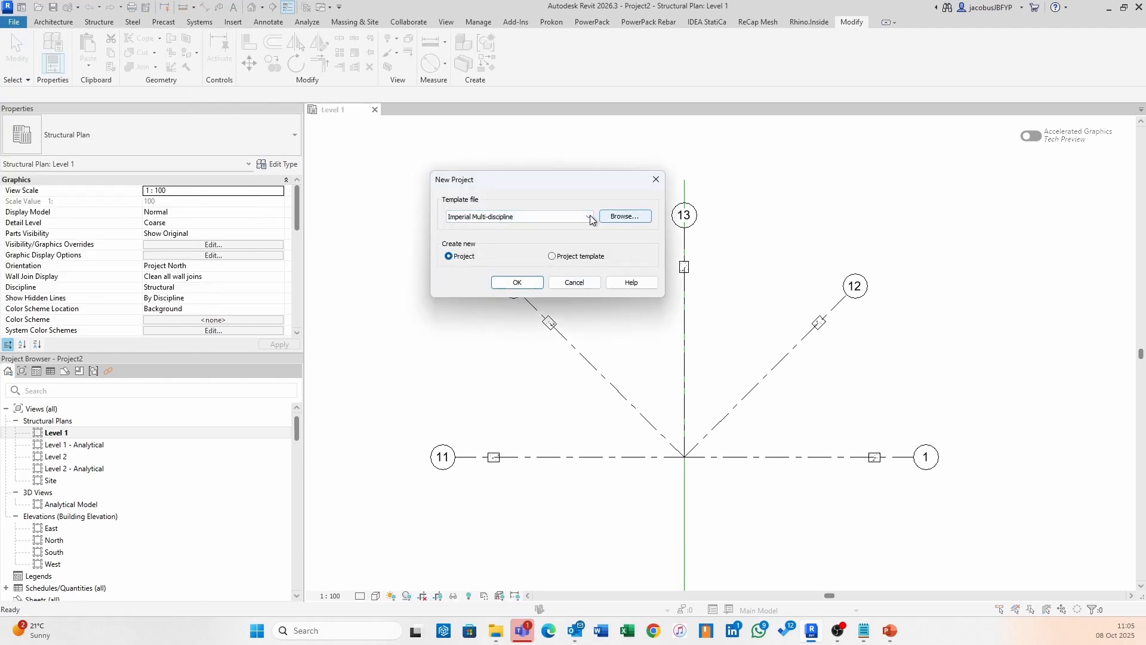
left_click_drag(575, 179, 1, 239)
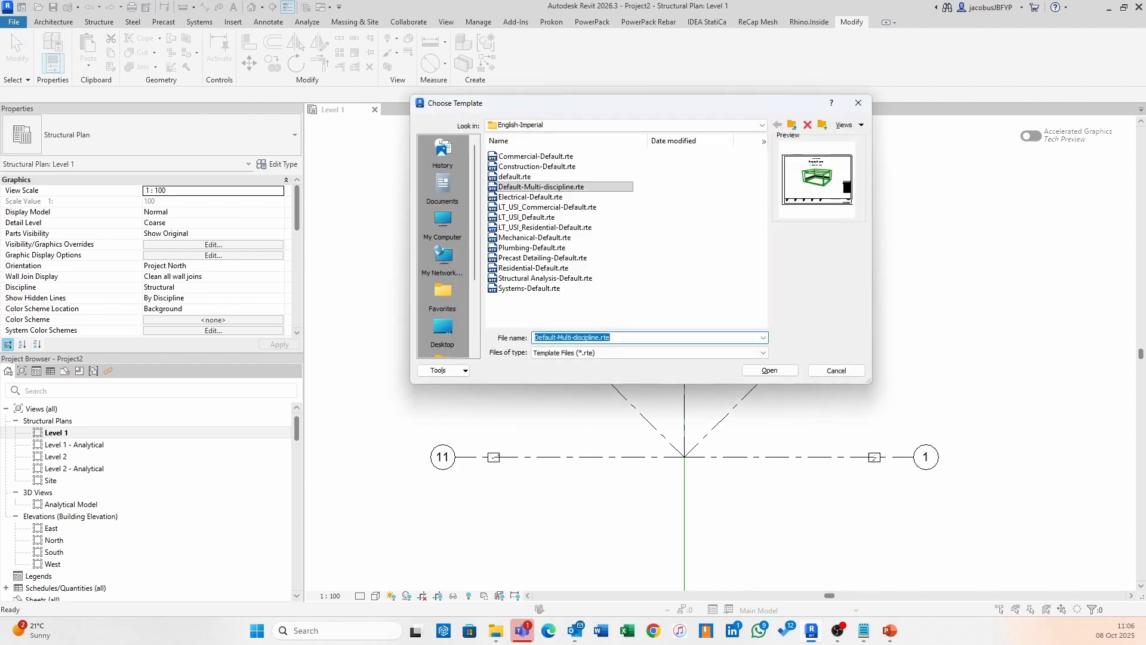
left_click_drag(548, 109, 1, 197)
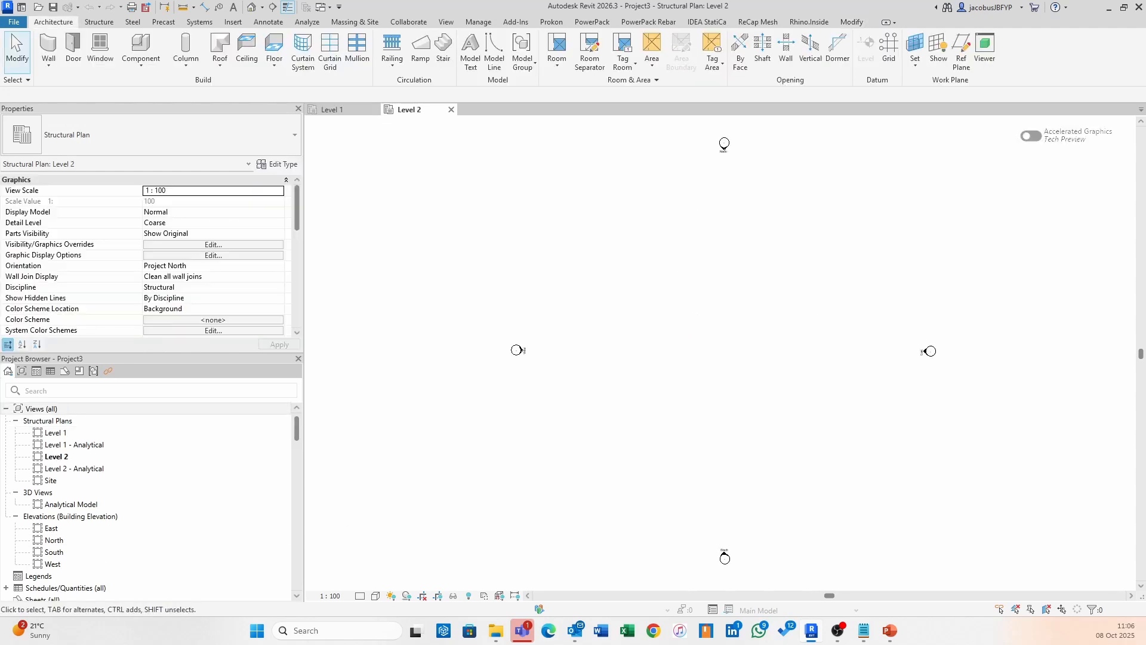
left_click(94, 430)
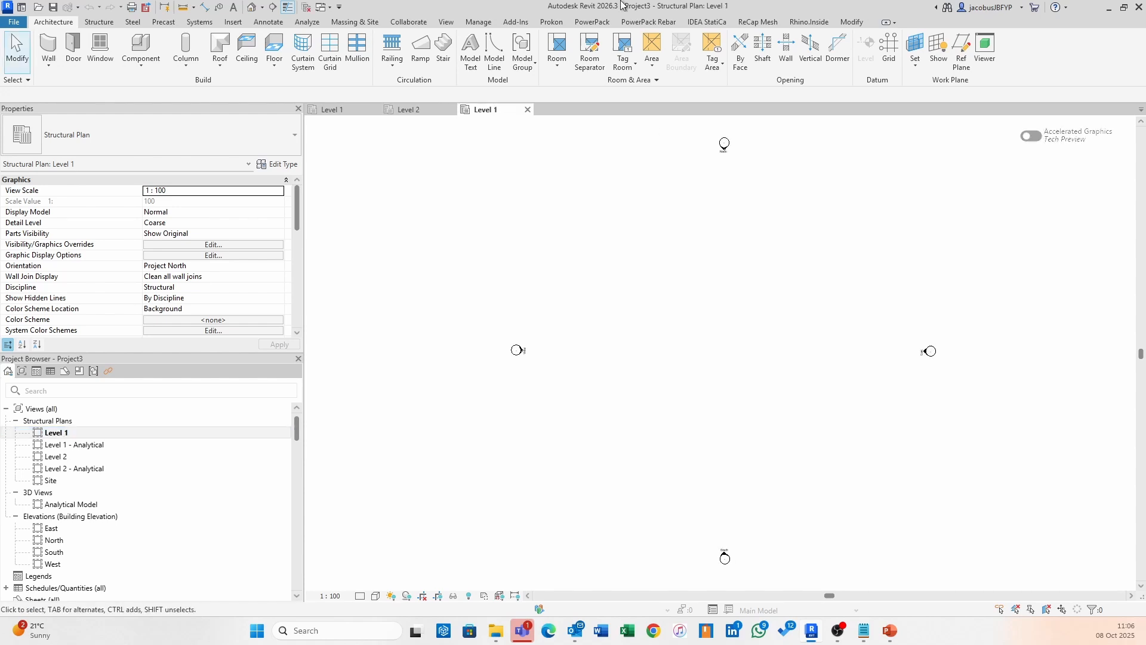
Draw a horizontal grid line through the middle of the plan, with its bubble towards the East elevation marker
left_click(889, 48)
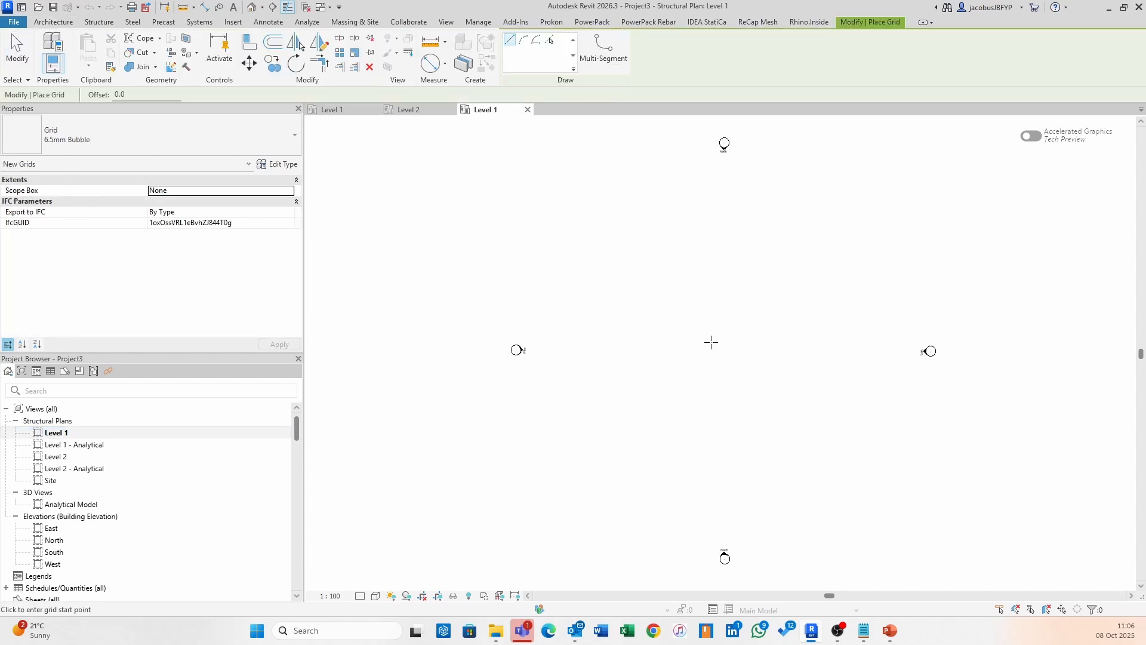
left_click(616, 346)
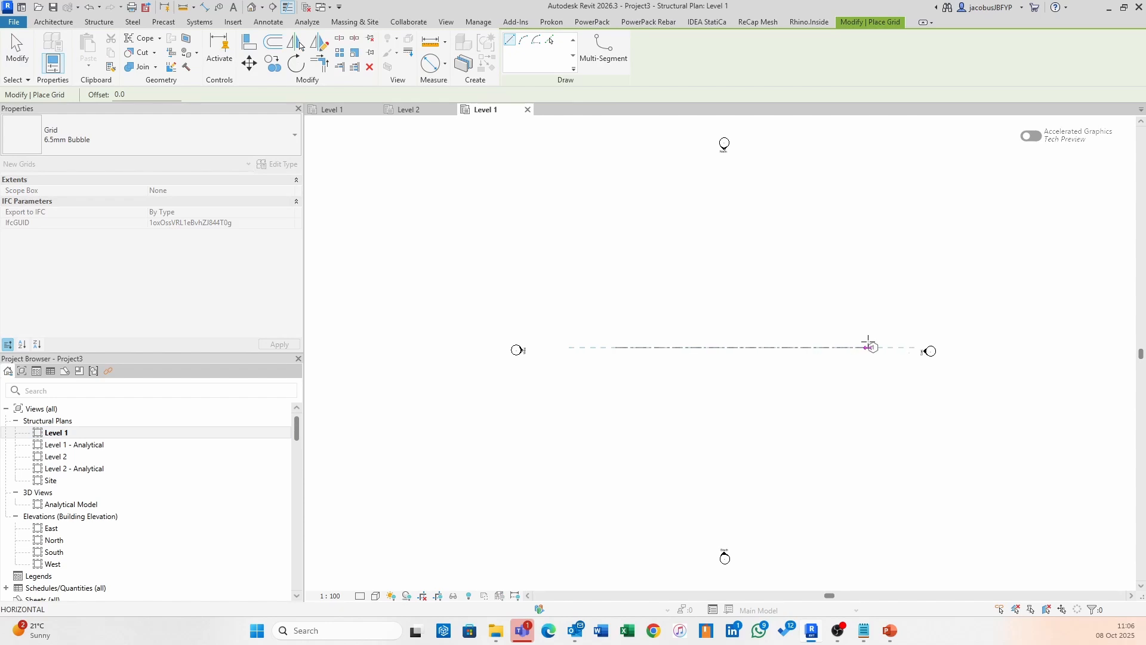
left_click(873, 347)
key("Escape")
key("Escape")
middle_click_drag(863, 276, 741, 264)
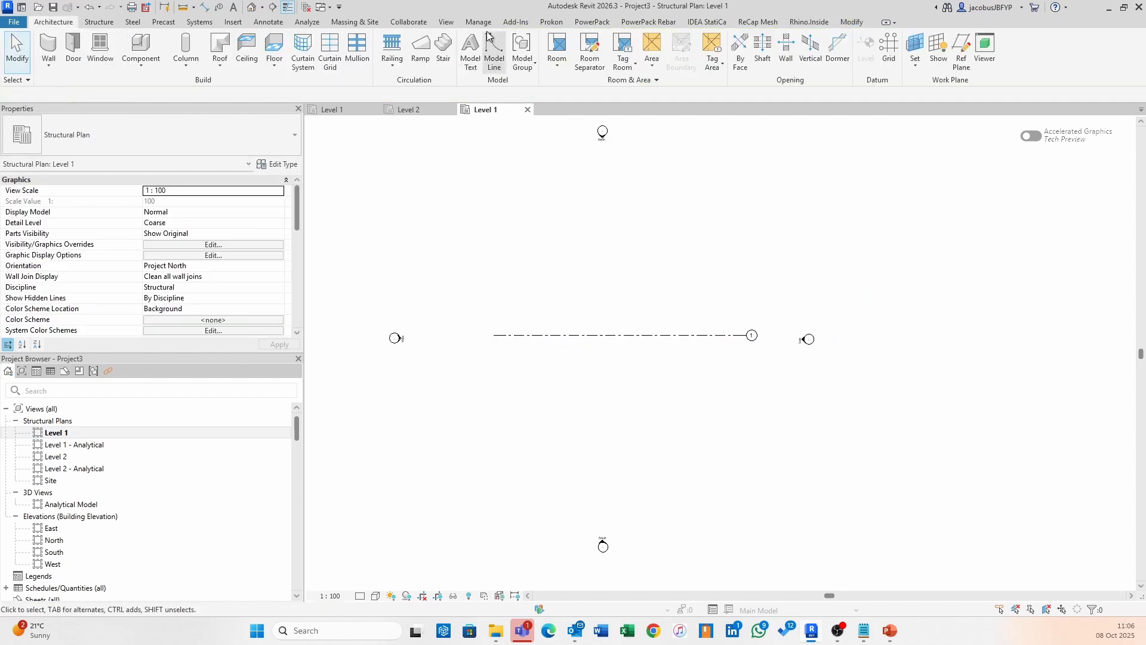
Draw a vertical model line about 20000 mm long crossing grid line 1 near its middle
left_click(99, 22)
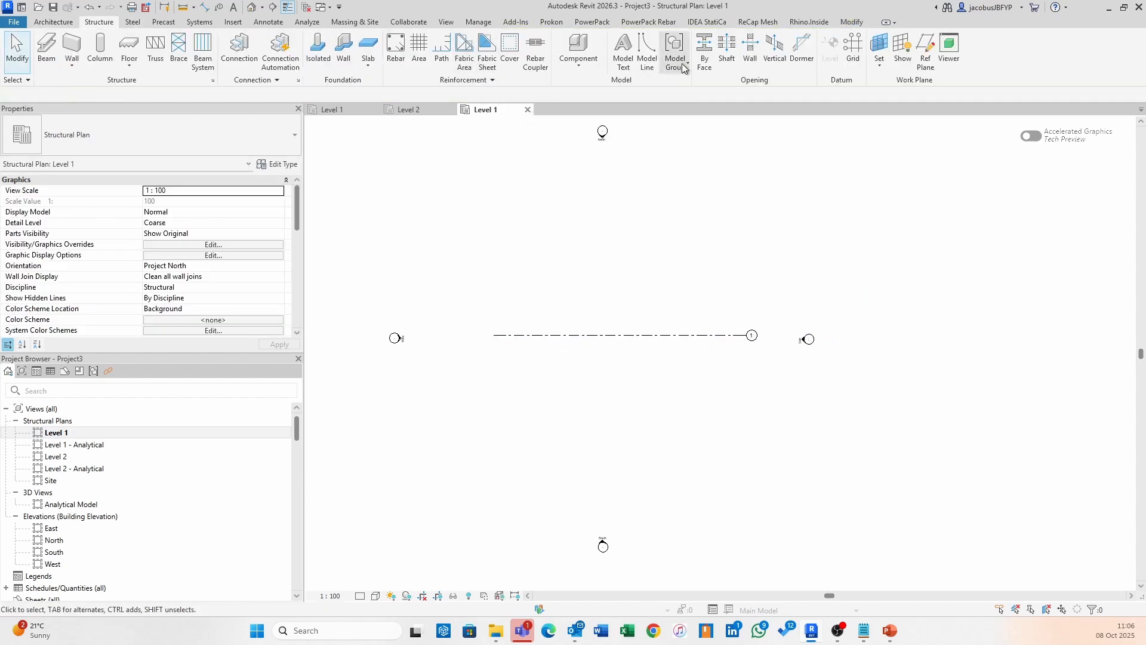
left_click(642, 53)
left_click(624, 406)
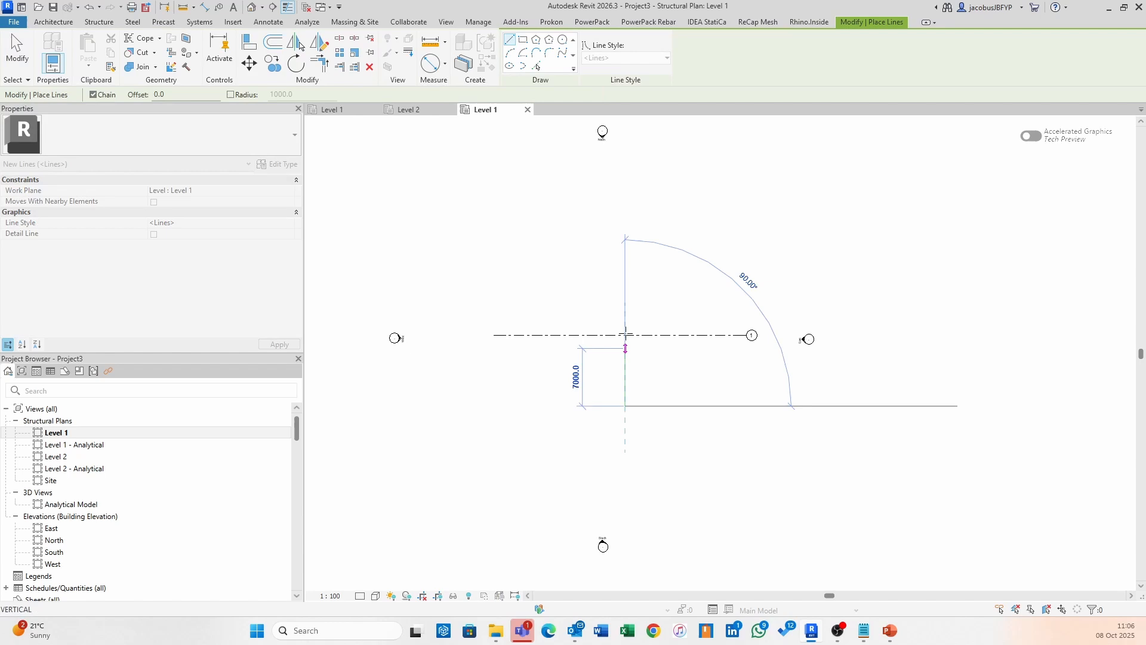
left_click(624, 242)
key("Escape")
key("Escape")
Shorten the end of grid line 1 without a bubble so that it stops at the vertical model line
left_click(664, 334)
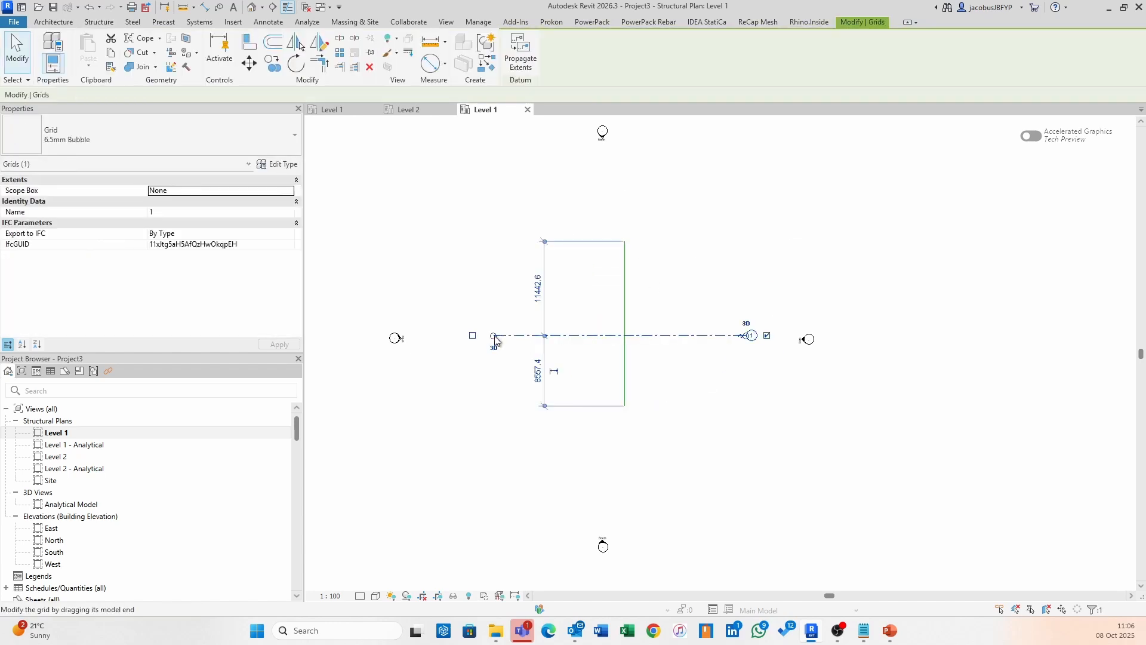
left_click_drag(495, 335, 625, 335)
left_click(734, 392)
Place a vertical 600 x 750mm Concrete-Rectangular-Column on grid line 1, between the vertical line and the grid bubble
middle_click_drag(660, 282, 599, 260)
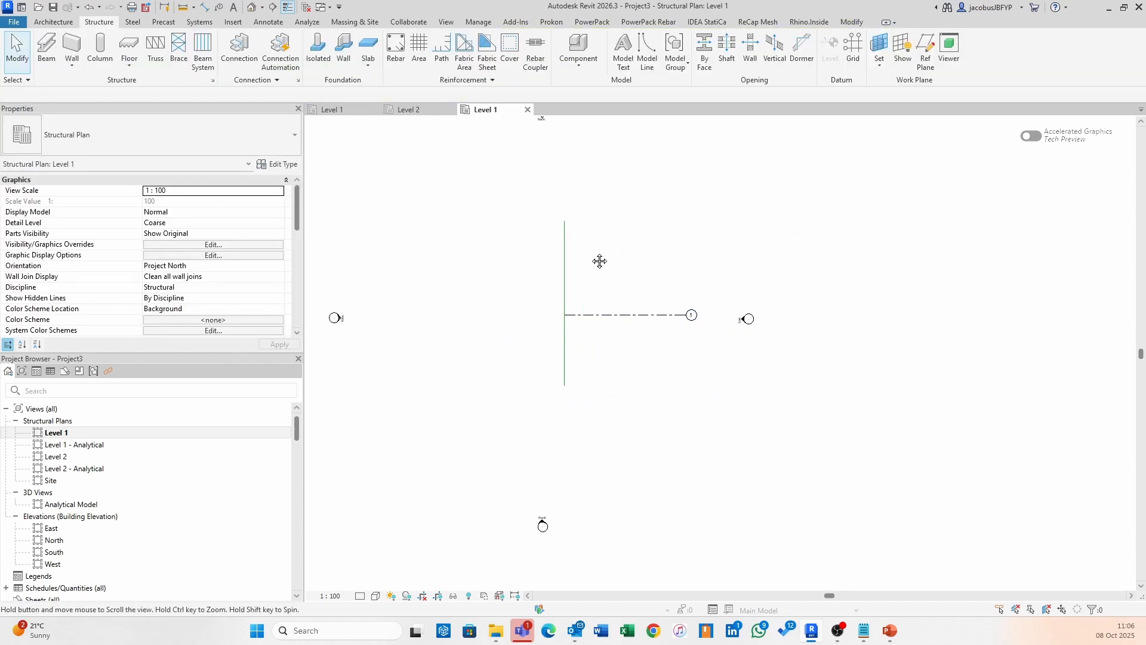
scroll(597, 258, "up", 2)
left_click(103, 54)
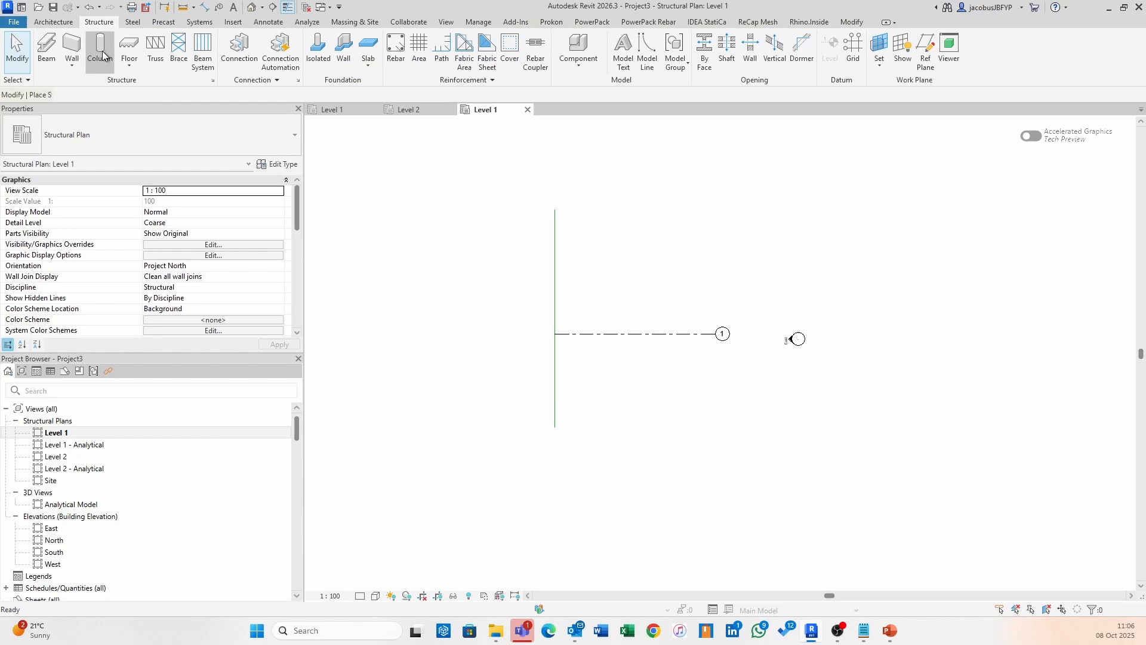
left_click(217, 124)
left_click(136, 289)
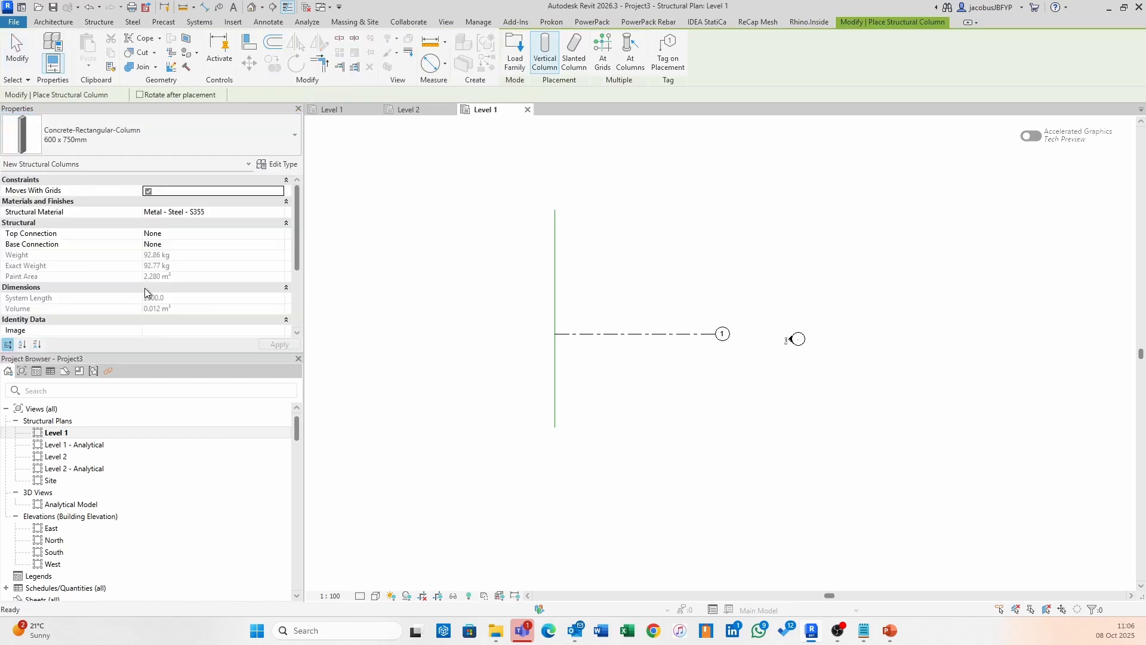
scroll(692, 336, "up", 2)
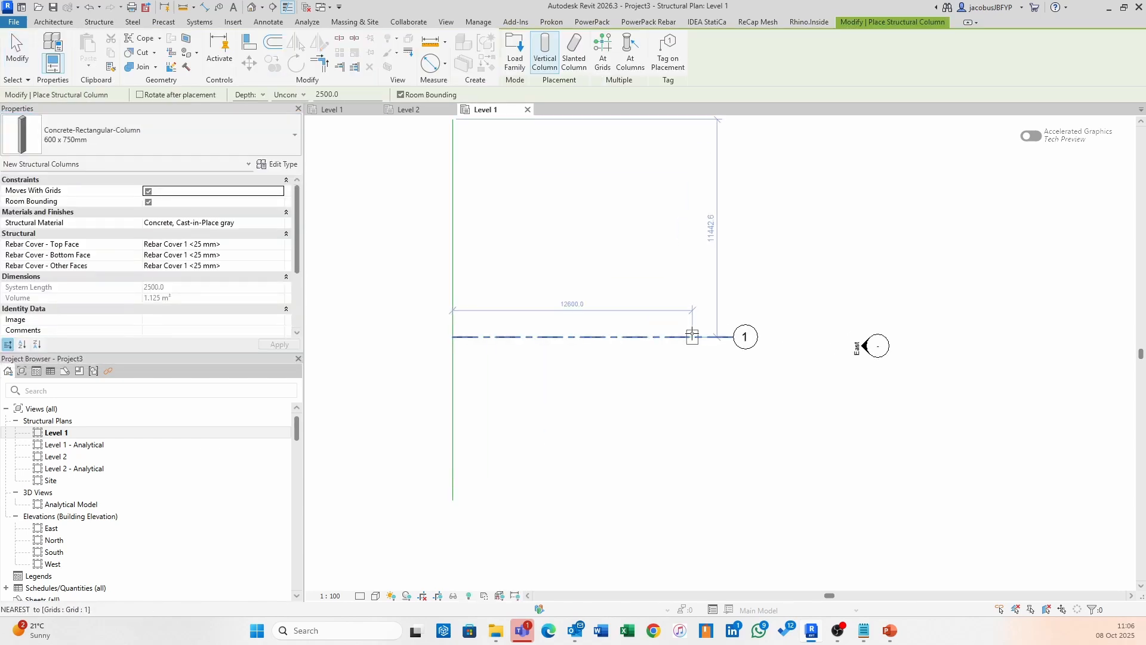
left_click(643, 338)
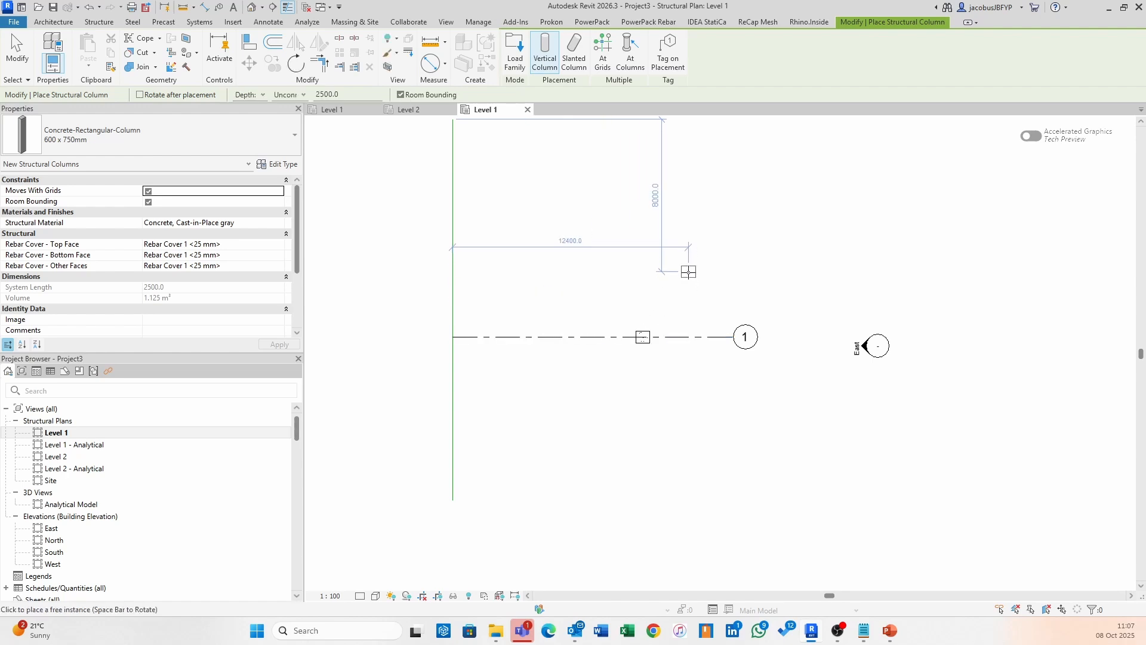
key("Escape")
Start a radial array of the 600 x 750mm column and its grid line together, with 5 items
scroll(685, 267, "down", 2)
left_click_drag(721, 312, 643, 367)
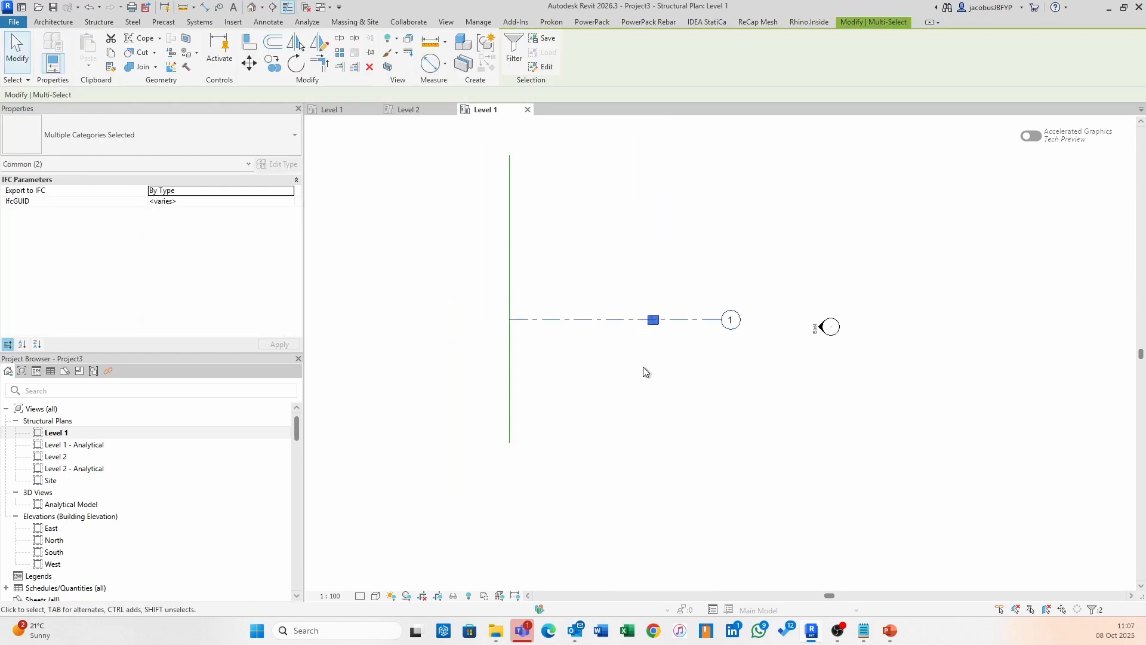
left_click(321, 63)
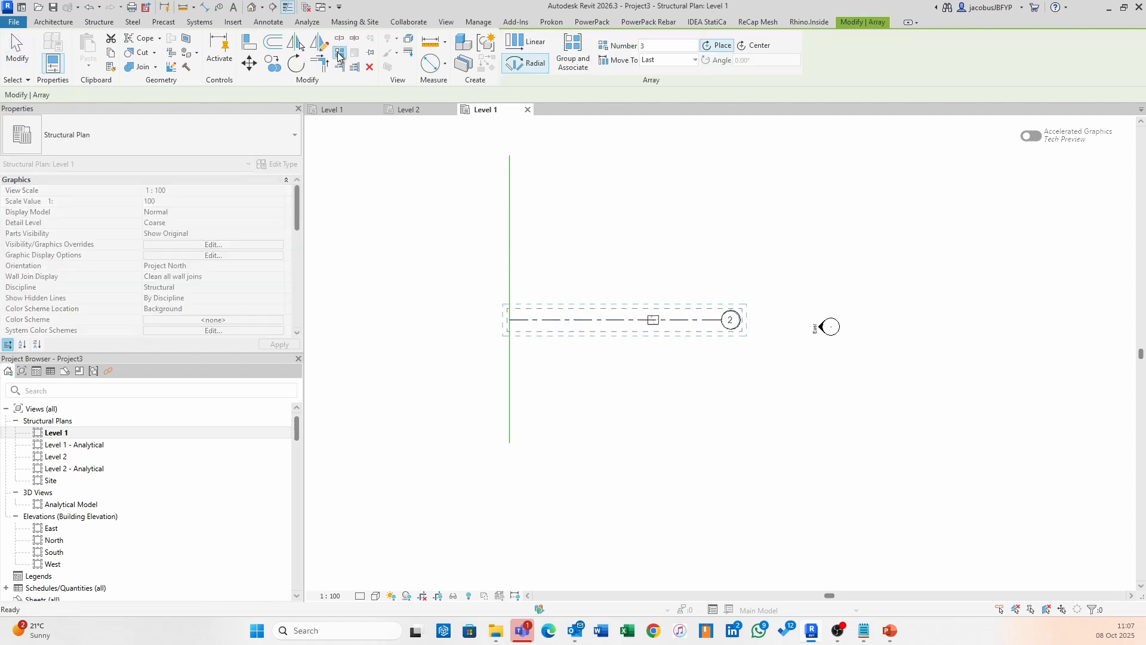
left_click(697, 48)
type("5")
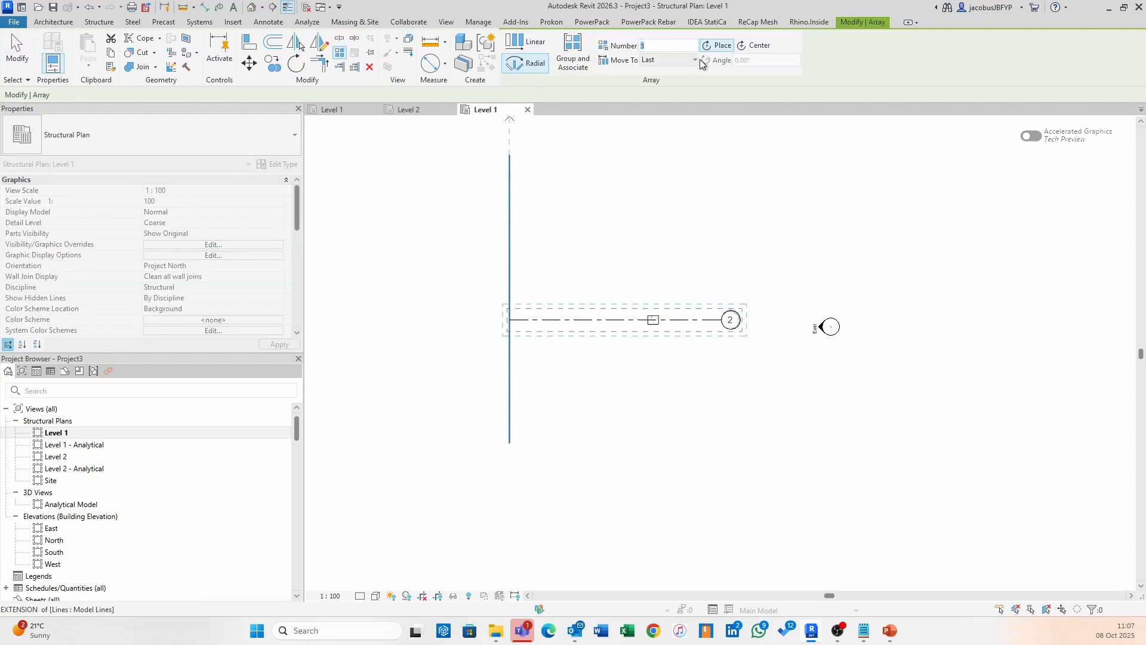
Complete the five-item radial array through 180° about the grid line's end at the vertical line, and undo it
left_click(509, 320)
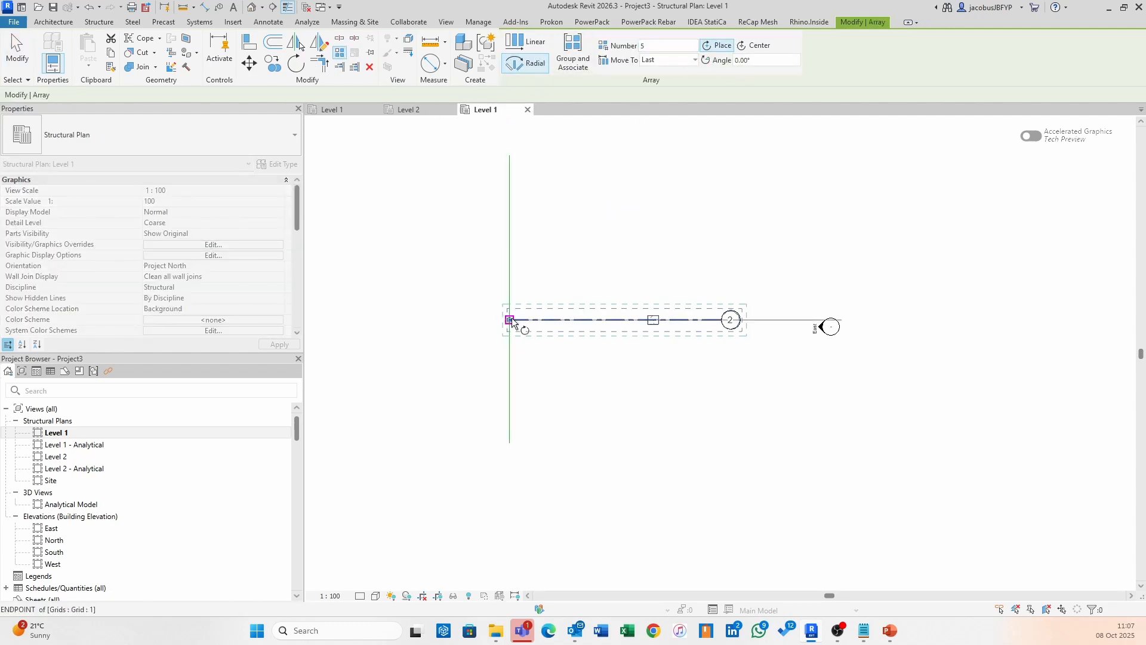
left_click(653, 320)
left_click_drag(764, 64, 726, 63)
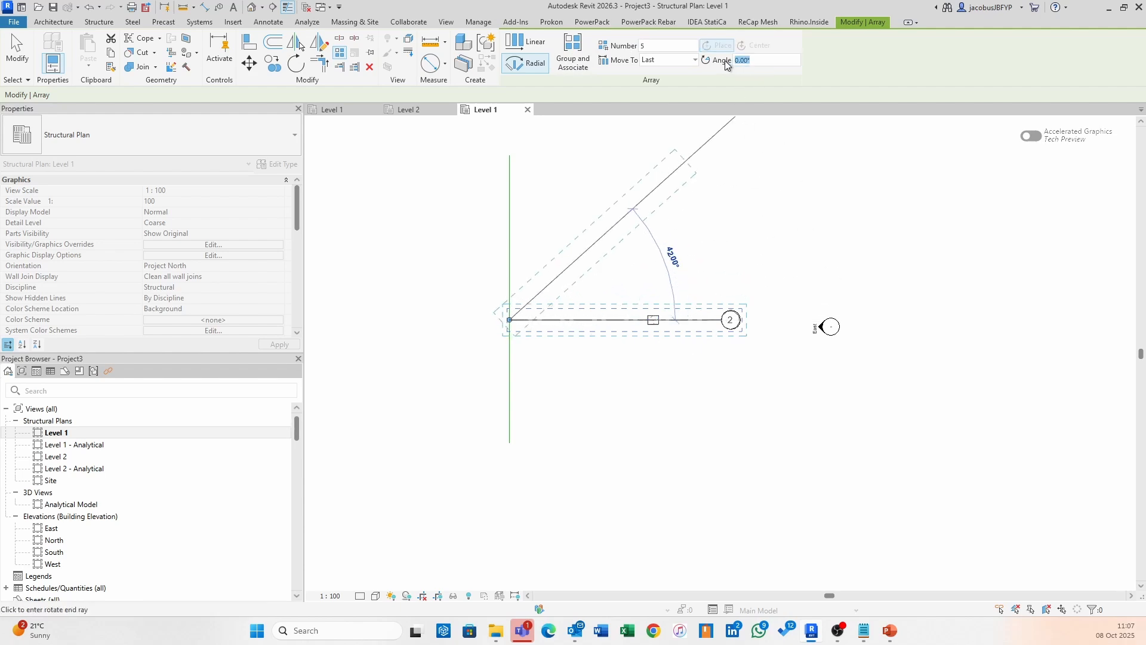
type("180")
key("Return")
middle_click_drag(568, 315, 737, 402)
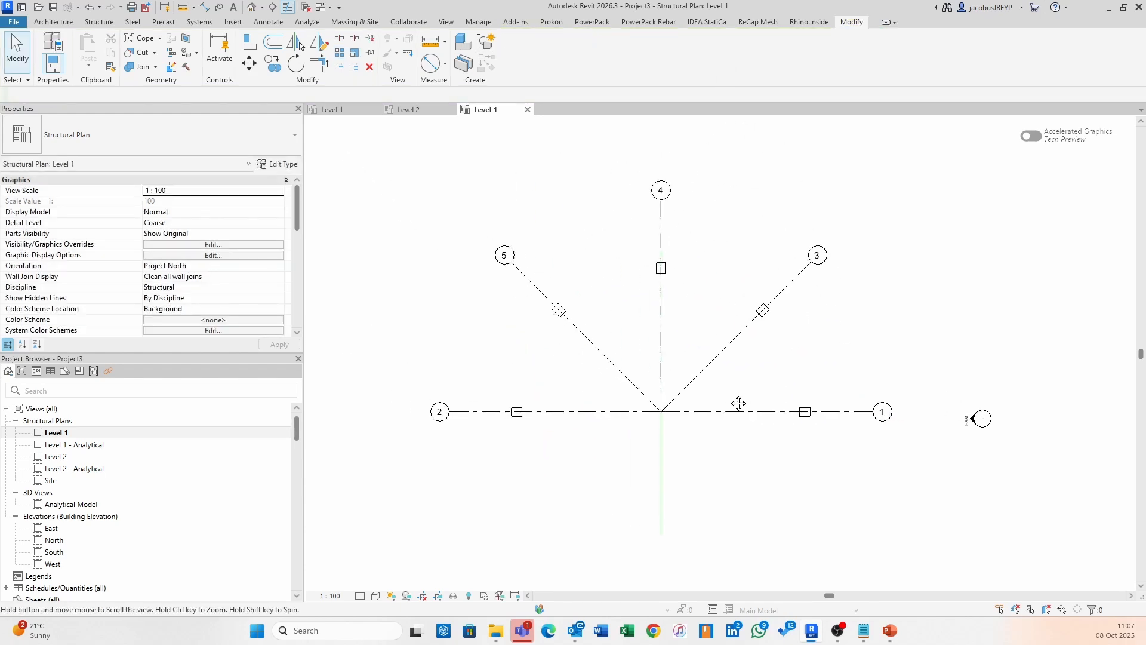
scroll(750, 383, "down", 1)
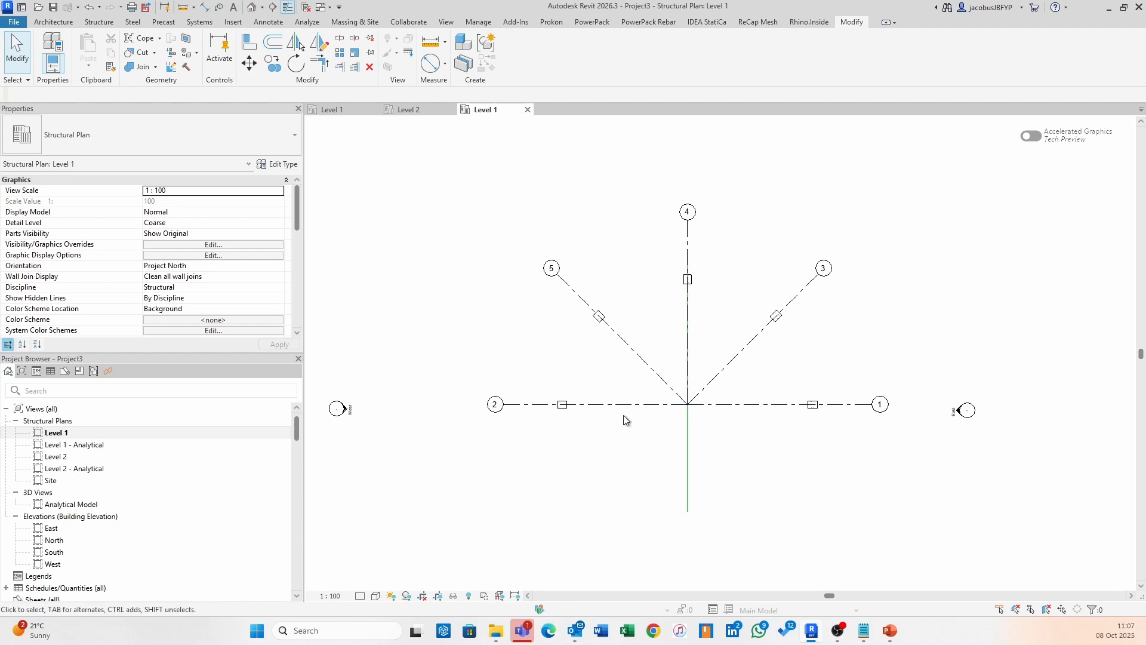
middle_click_drag(761, 433, 722, 426)
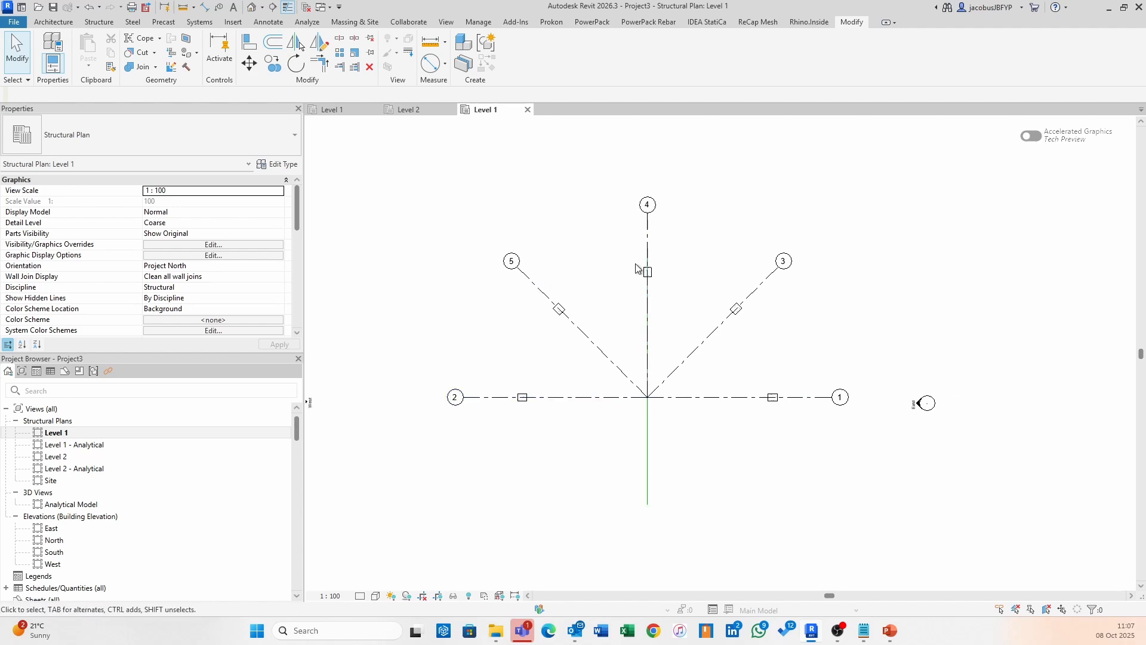
key("ctrl+z")
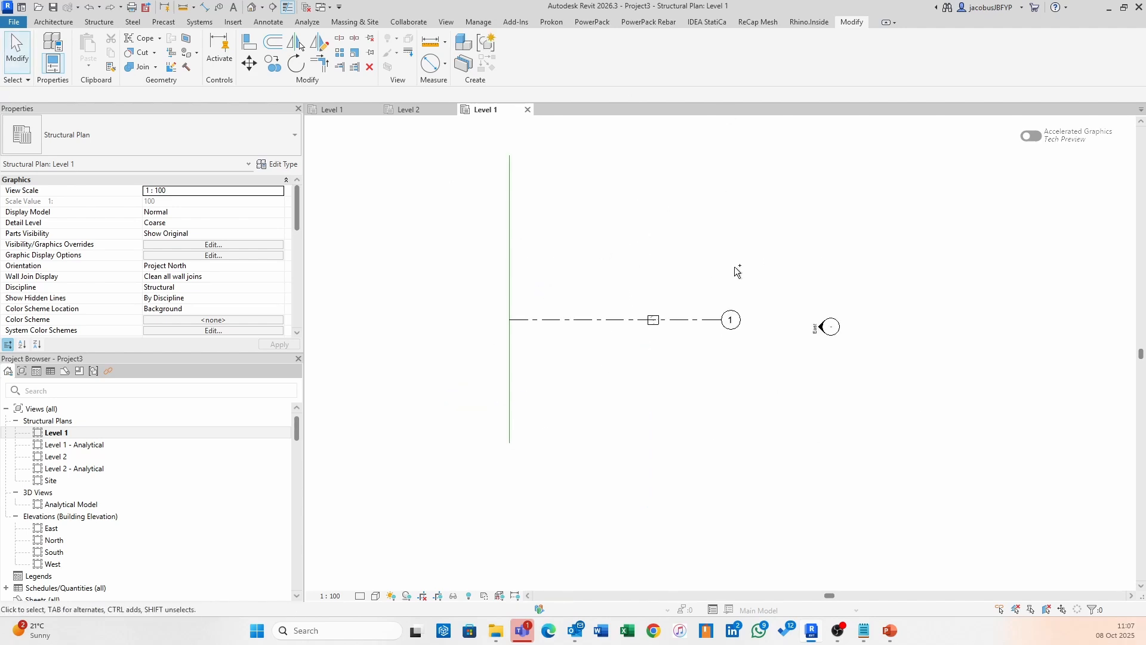
Start a radial array of the column and its grid line with 10 items, using the Move To 2nd option
scroll(701, 292, "up", 1)
left_click_drag(743, 276, 575, 388)
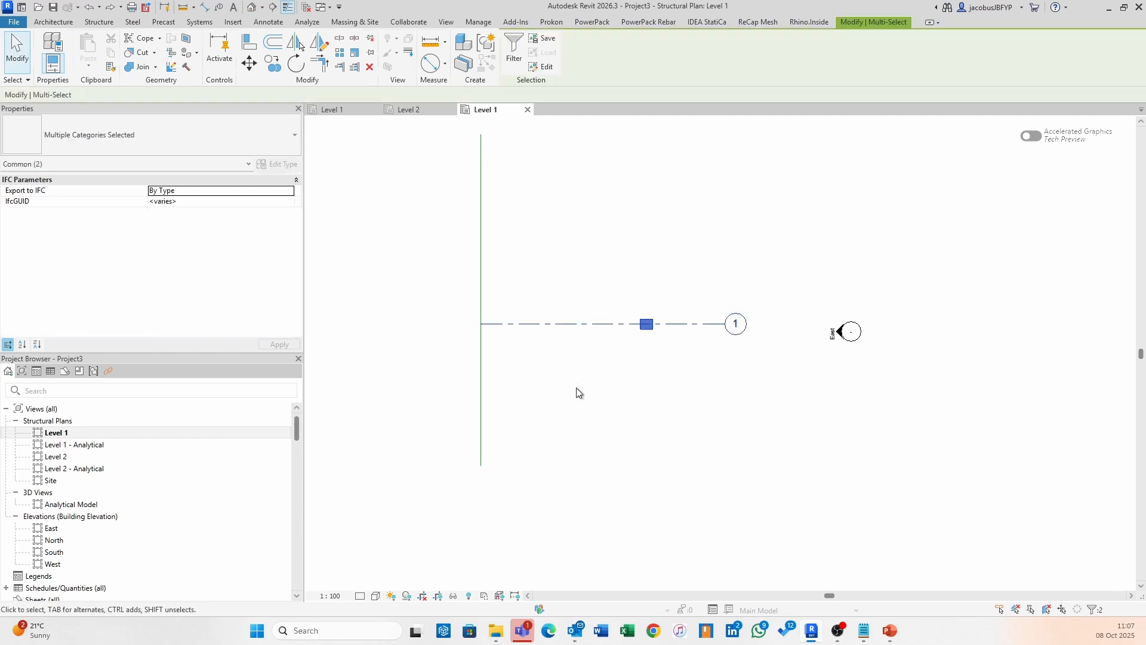
left_click(340, 53)
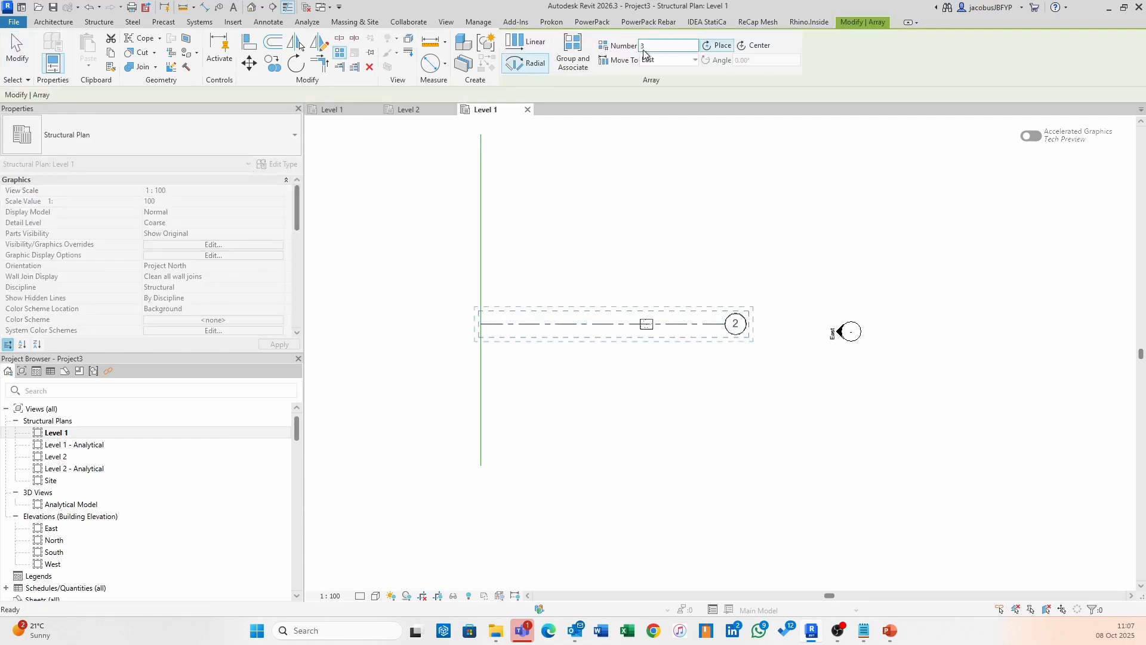
type("10")
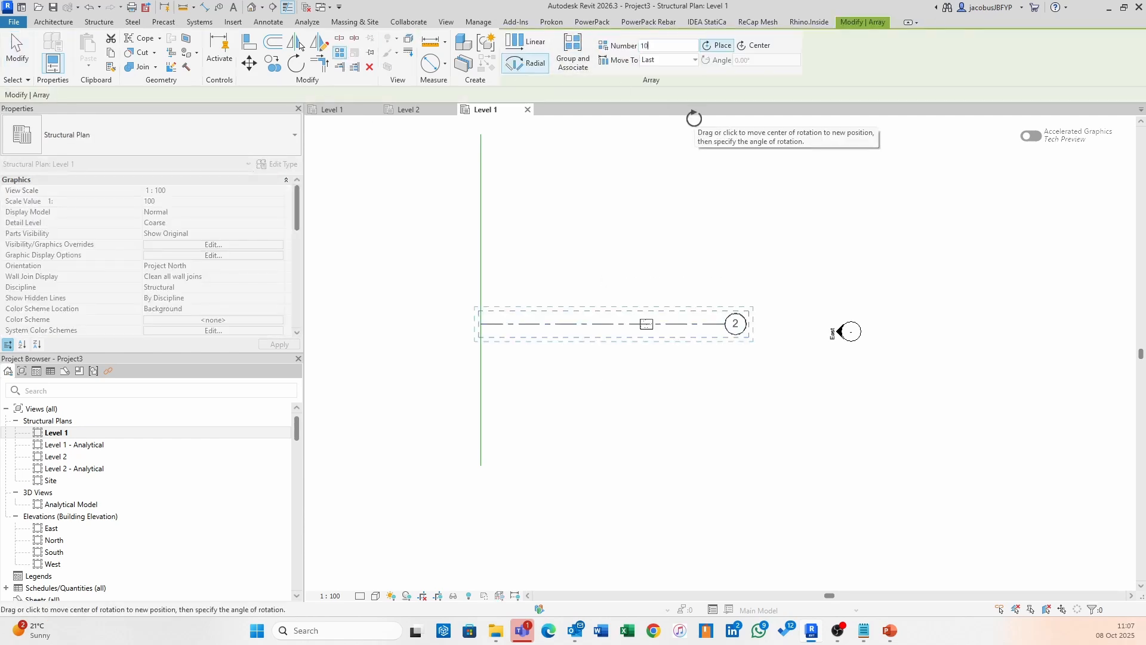
left_click(680, 63)
left_click(679, 73)
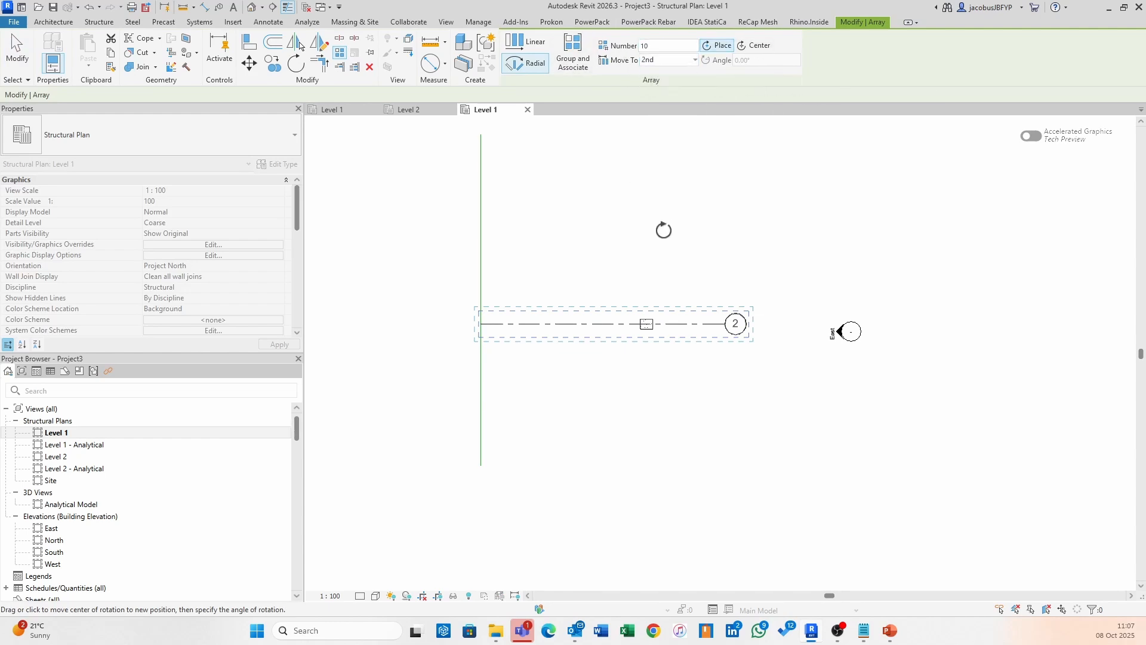
Complete the 10-item array at a 360° angle about the grid line's end at the vertical line, and undo it
scroll(484, 344, "up", 1)
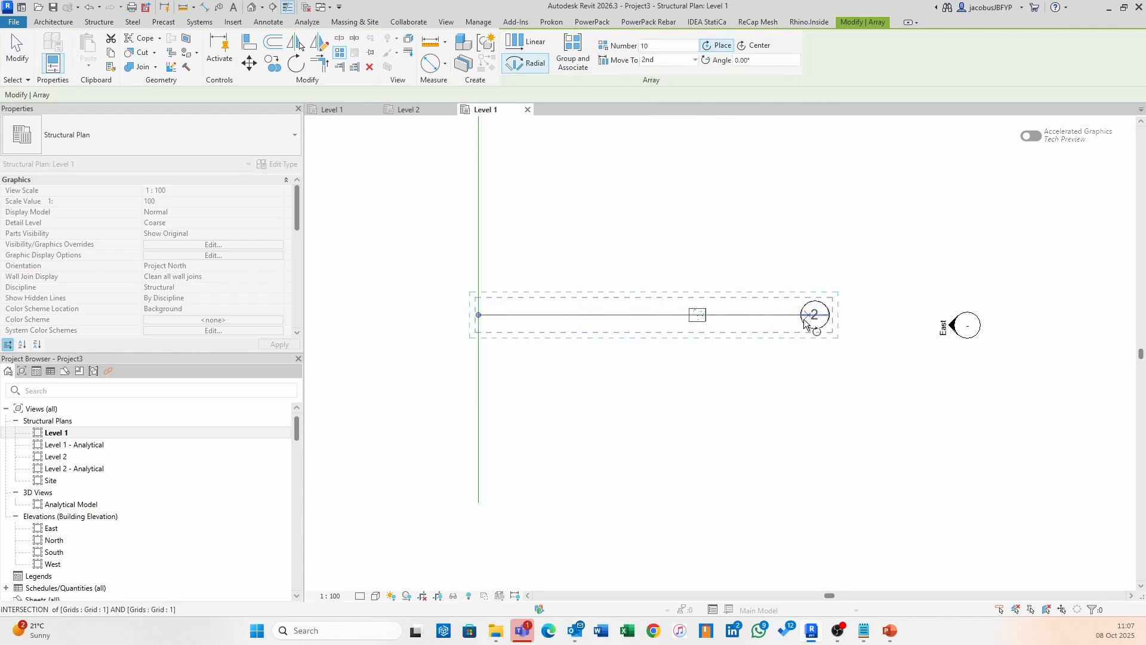
left_click(697, 316)
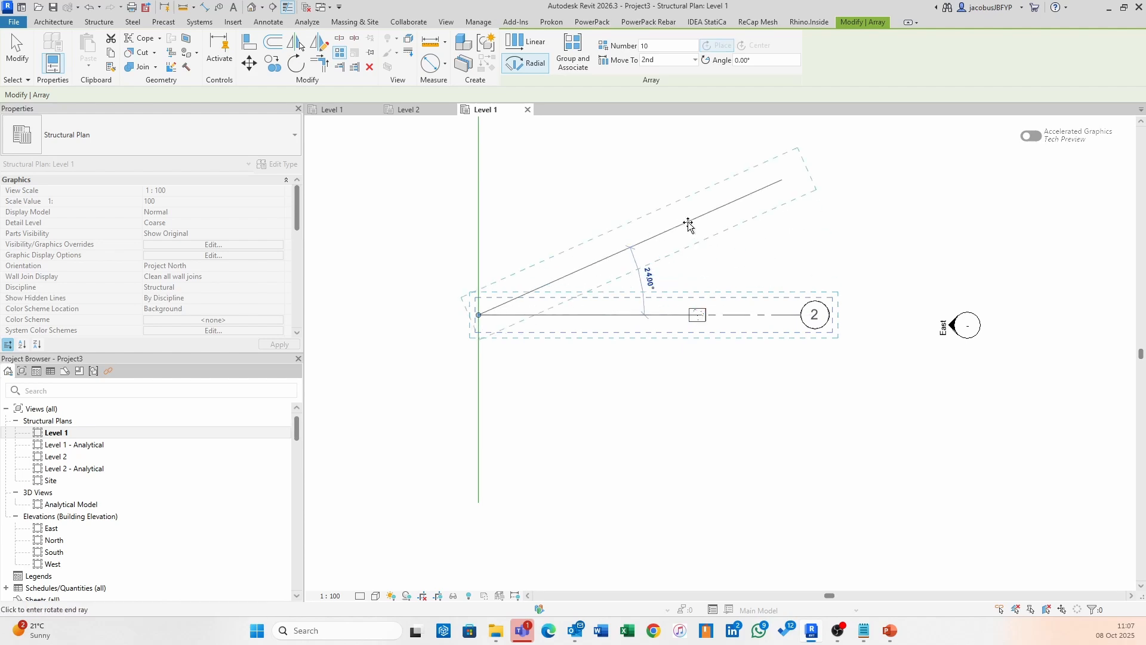
middle_click_drag(689, 223, 770, 283)
left_click_drag(757, 61, 697, 62)
type("360")
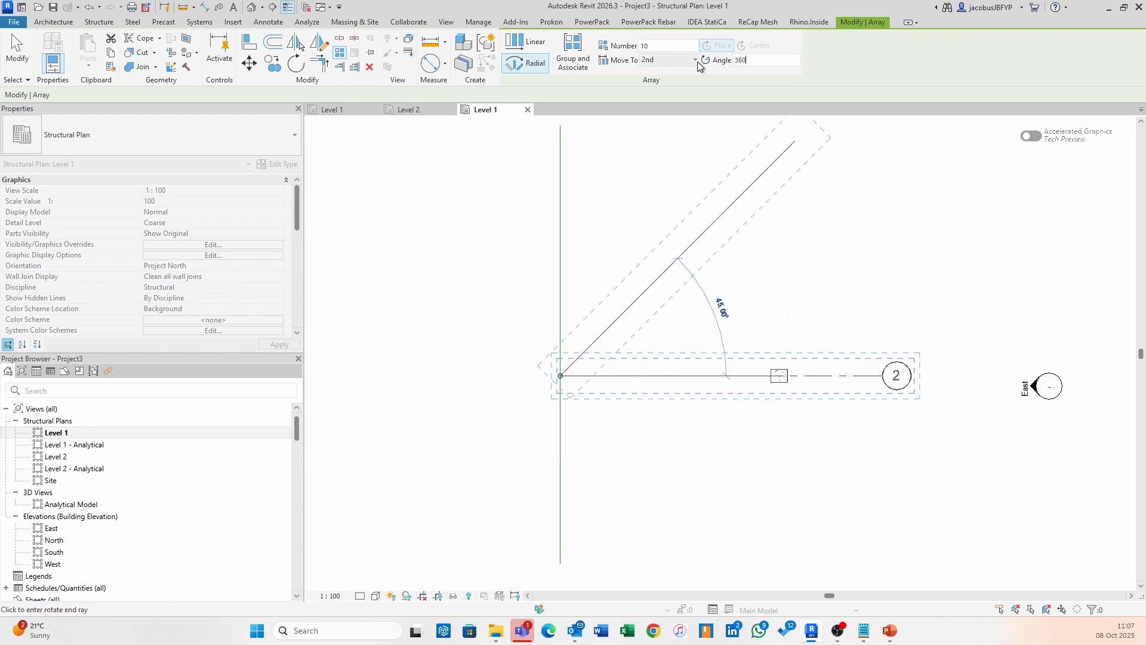
key("Return")
scroll(756, 285, "down", 2)
scroll(771, 278, "down", 1)
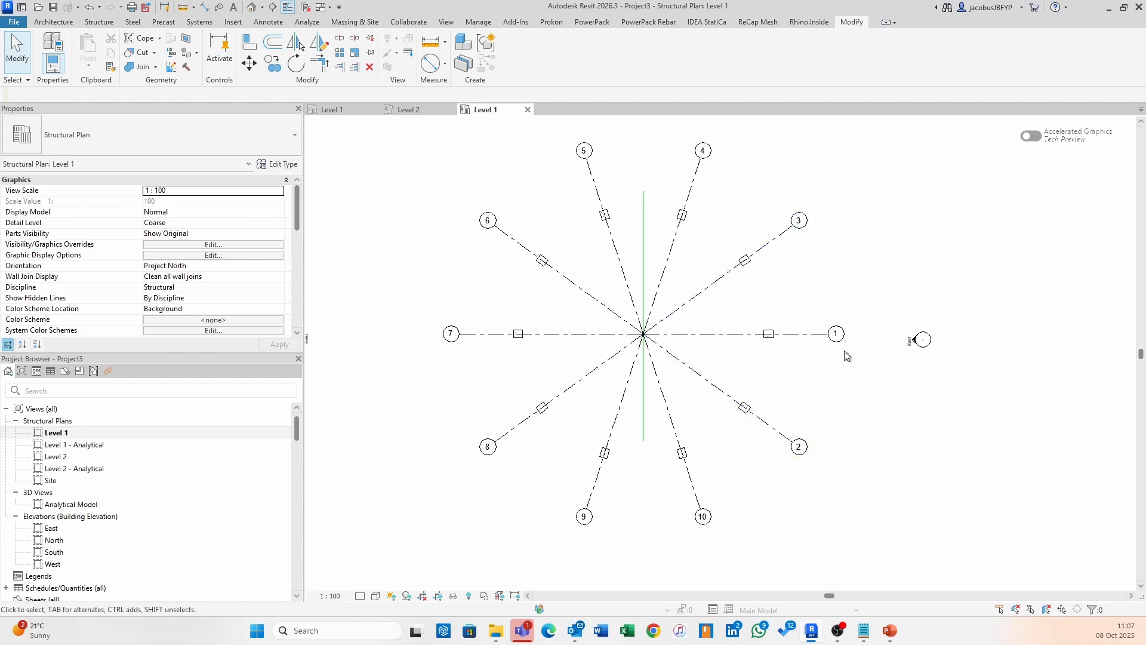
key("ctrl+z")
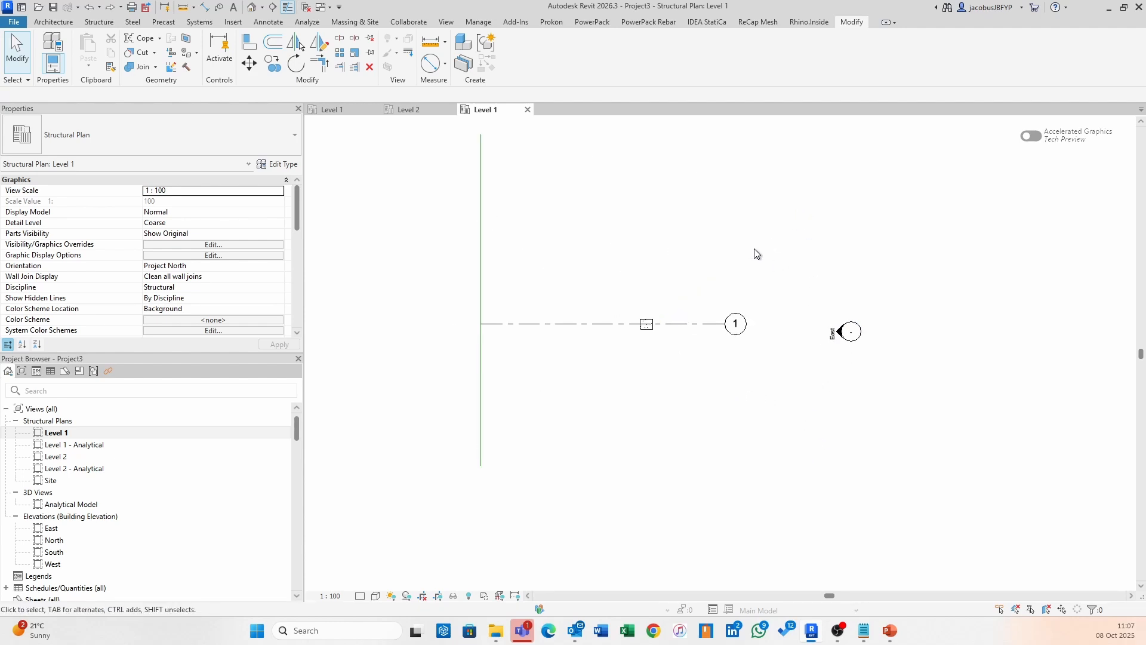
Try a five-item radial array of the column and grid line about the grid's end, using Move To 2nd and an entered angle
left_click_drag(754, 248, 565, 406)
key("a")
key("r")
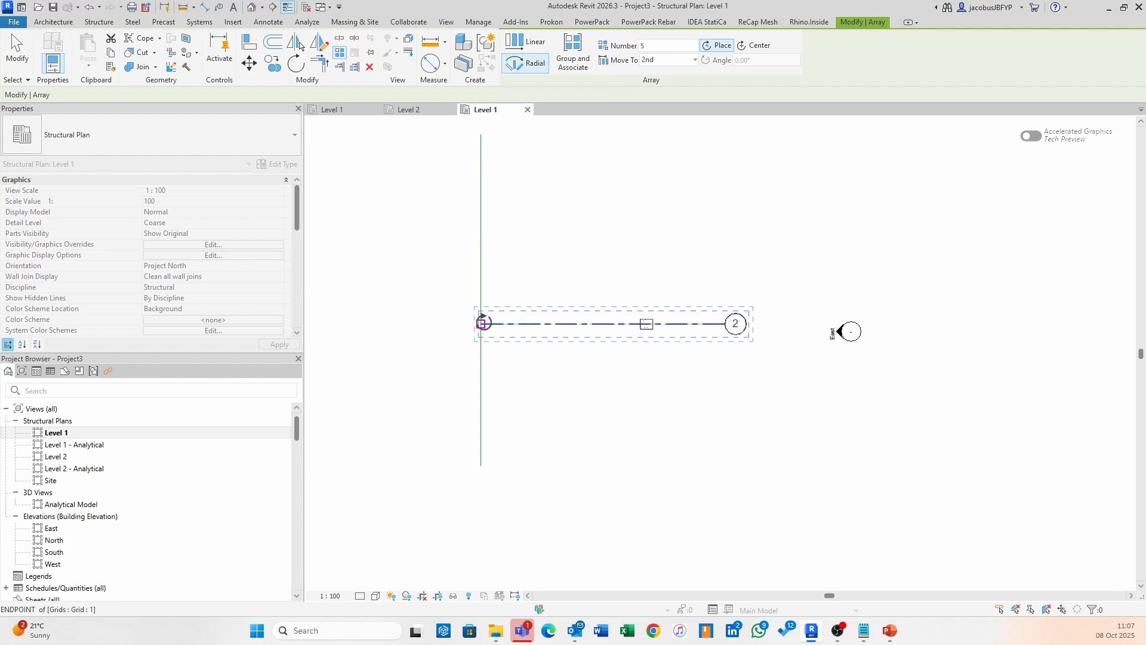
left_click(481, 324)
left_click(647, 325)
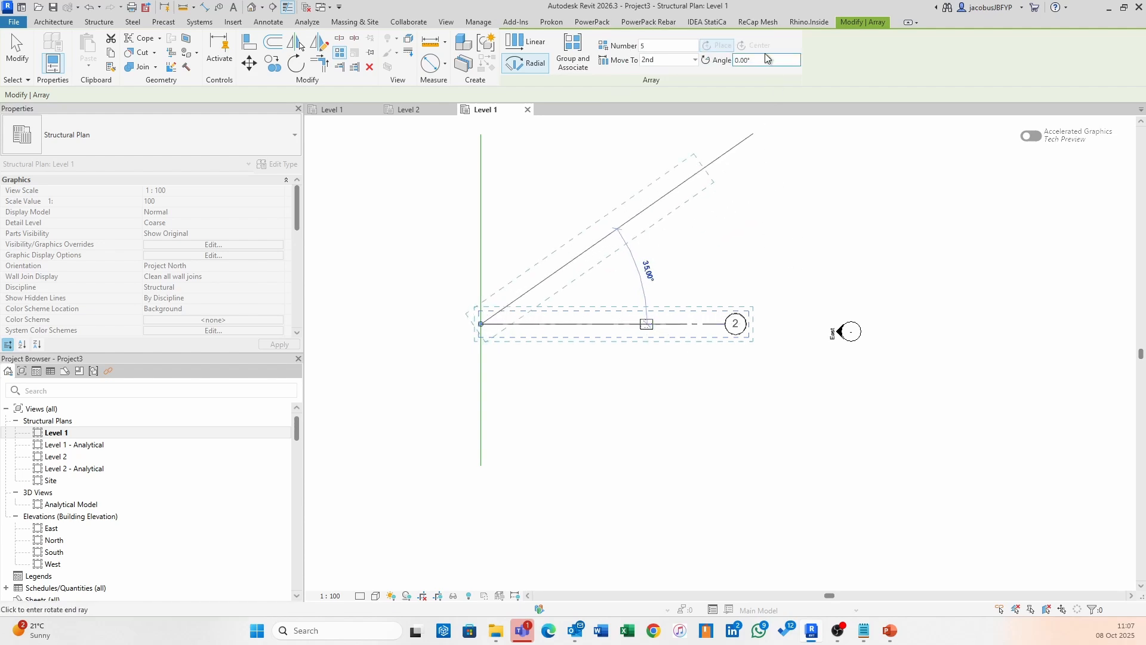
double_click(746, 60)
type("18")
key("Return")
scroll(581, 225, "down", 2)
middle_click_drag(587, 229, 693, 335)
middle_click_drag(761, 372, 771, 225)
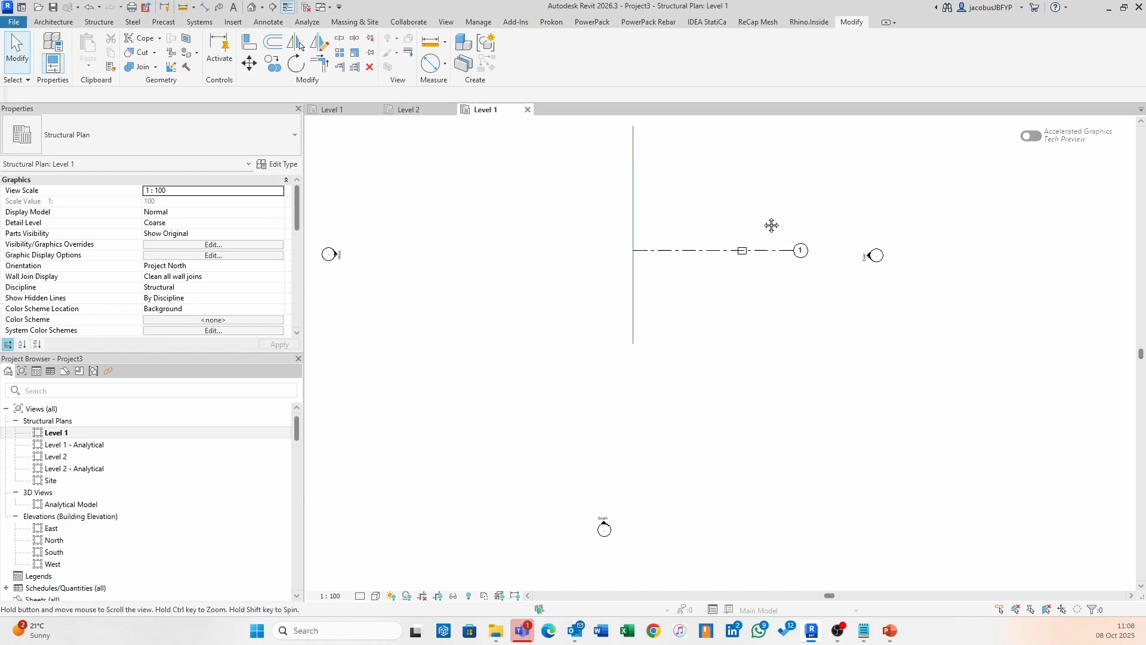
scroll(772, 226, "down", 1)
Start a radial array of the column and its grid line together, with 8 items and Move To 2nd
scroll(769, 222, "up", 2)
left_click_drag(840, 202, 699, 297)
middle_click_drag(678, 277, 620, 302)
scroll(620, 302, "up", 1)
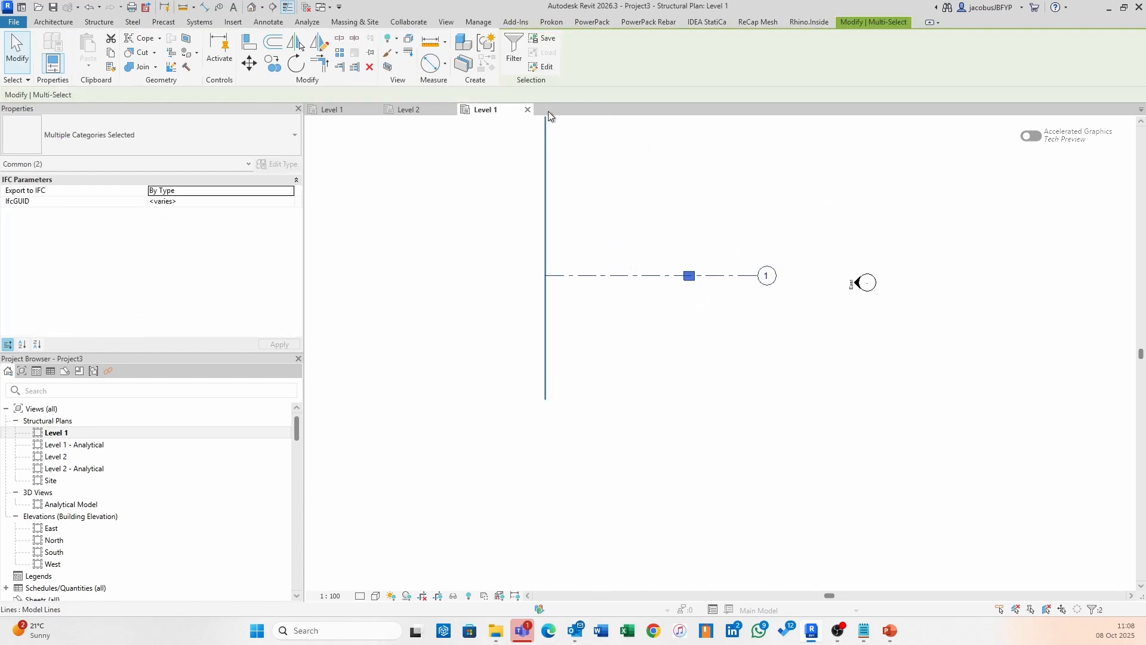
left_click(339, 53)
left_click(655, 46)
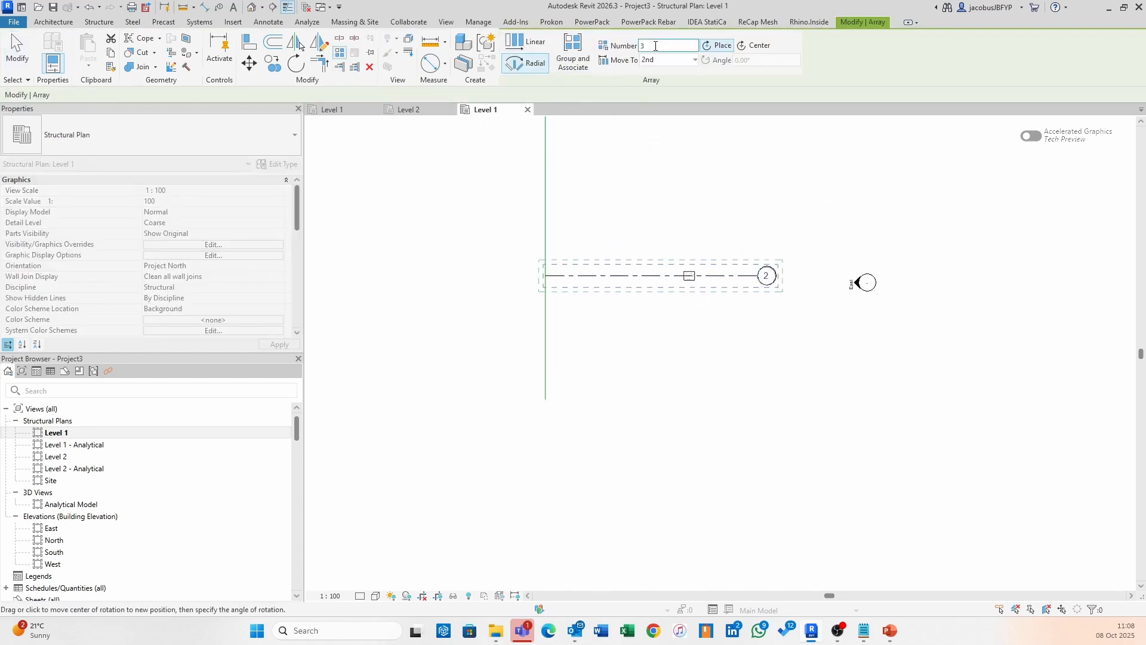
double_click(655, 46)
type("8")
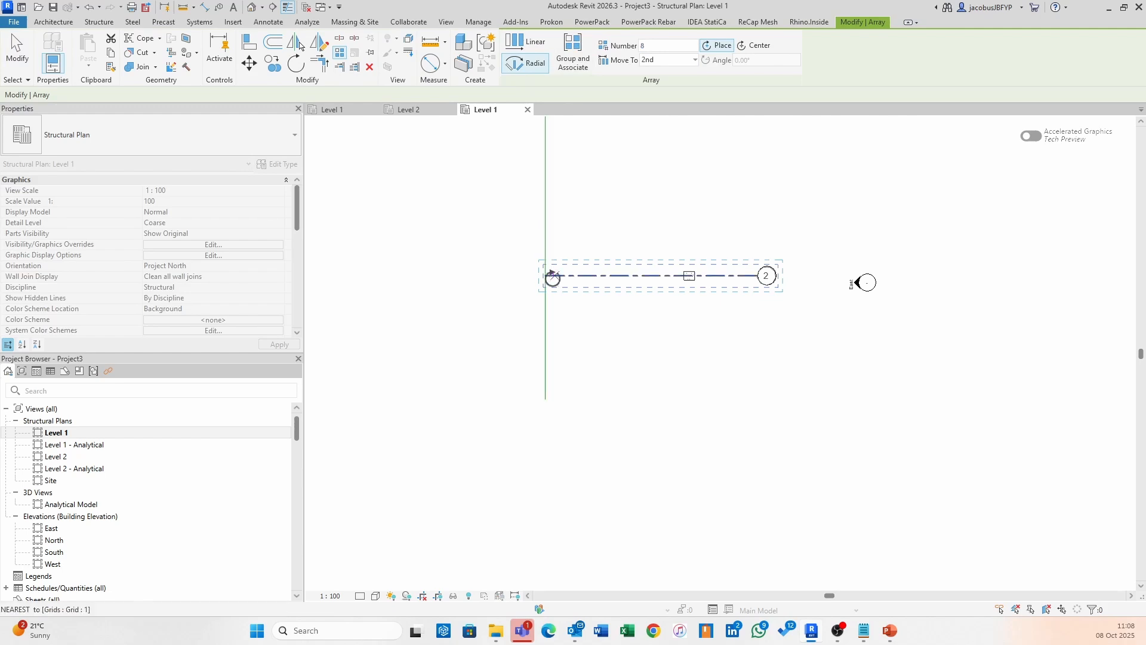
Try to complete the eight-item array at a 180° angle about the grid line's end at the vertical line
left_click(545, 275)
scroll(698, 282, "up", 1)
left_click(685, 272)
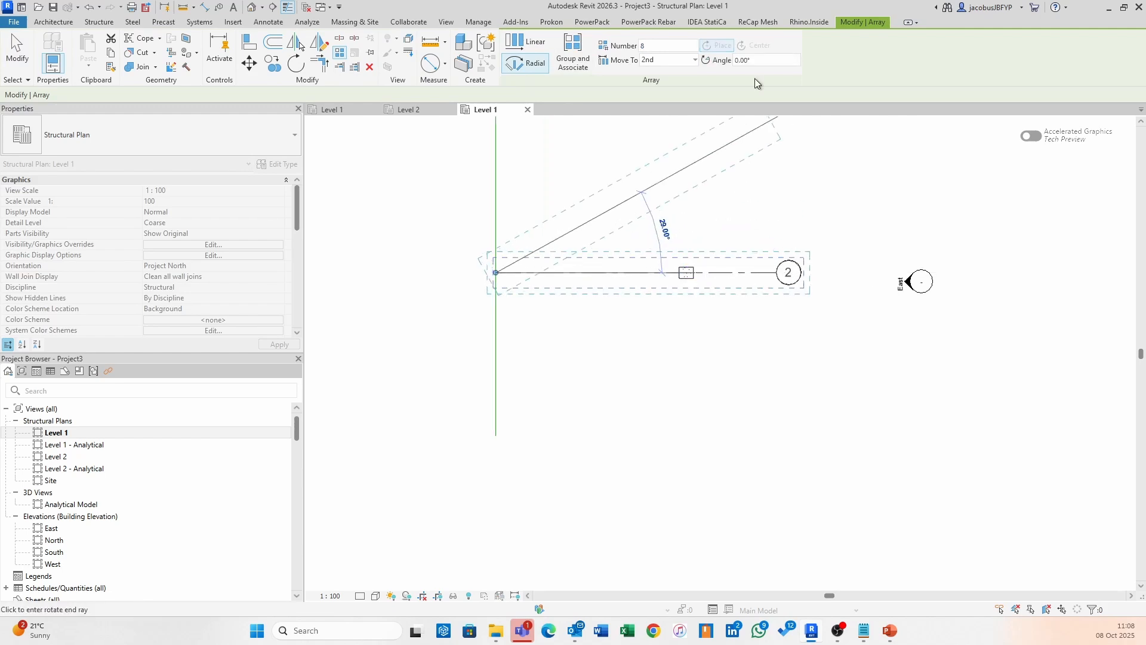
double_click(739, 60)
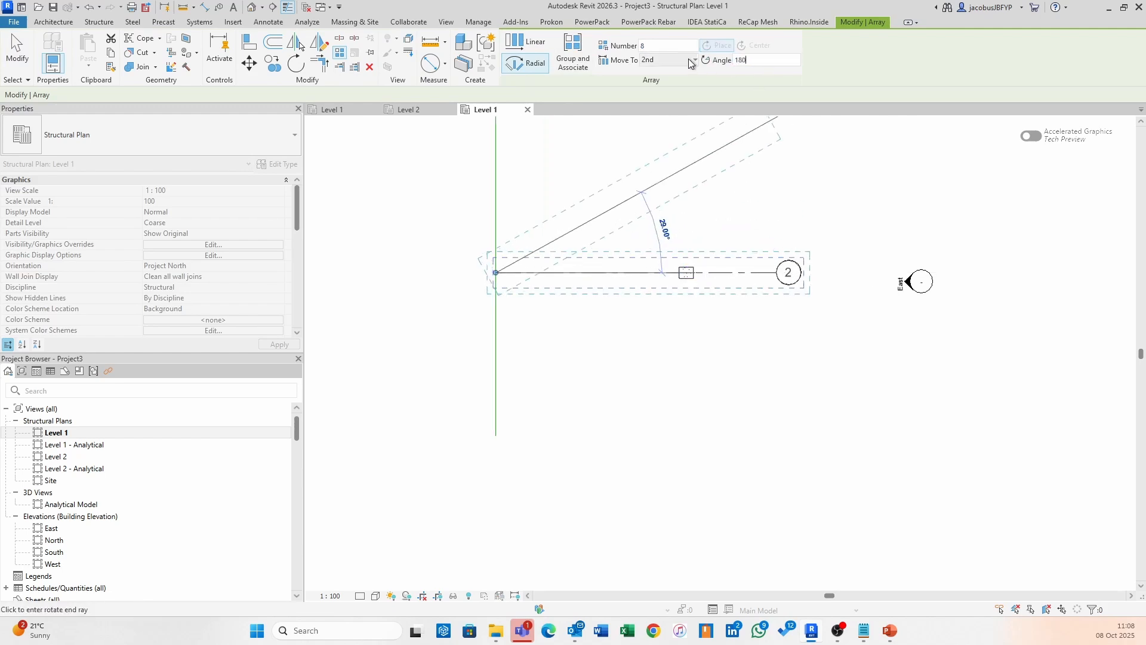
type("180")
key("Return")
scroll(715, 239, "down", 1)
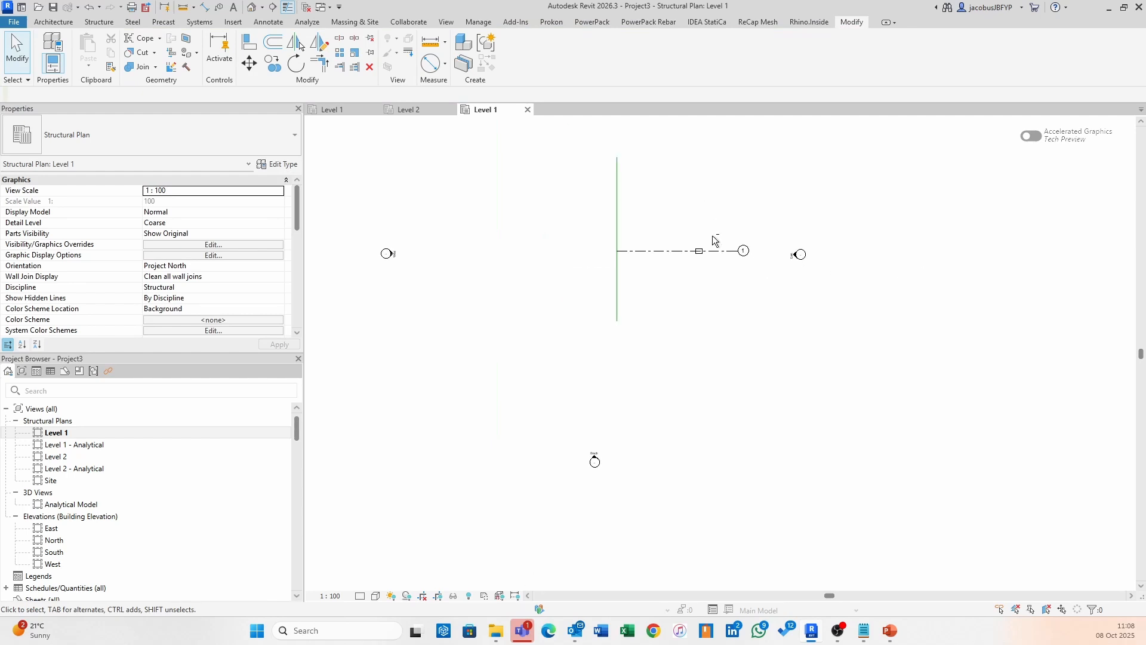
middle_click_drag(713, 235, 605, 229)
scroll(679, 358, "up", 2)
scroll(597, 217, "down", 1)
left_click_drag(744, 209, 562, 281)
scroll(668, 222, "up", 1)
left_click(677, 216)
left_click_drag(705, 205, 563, 276)
scroll(589, 221, "up", 3)
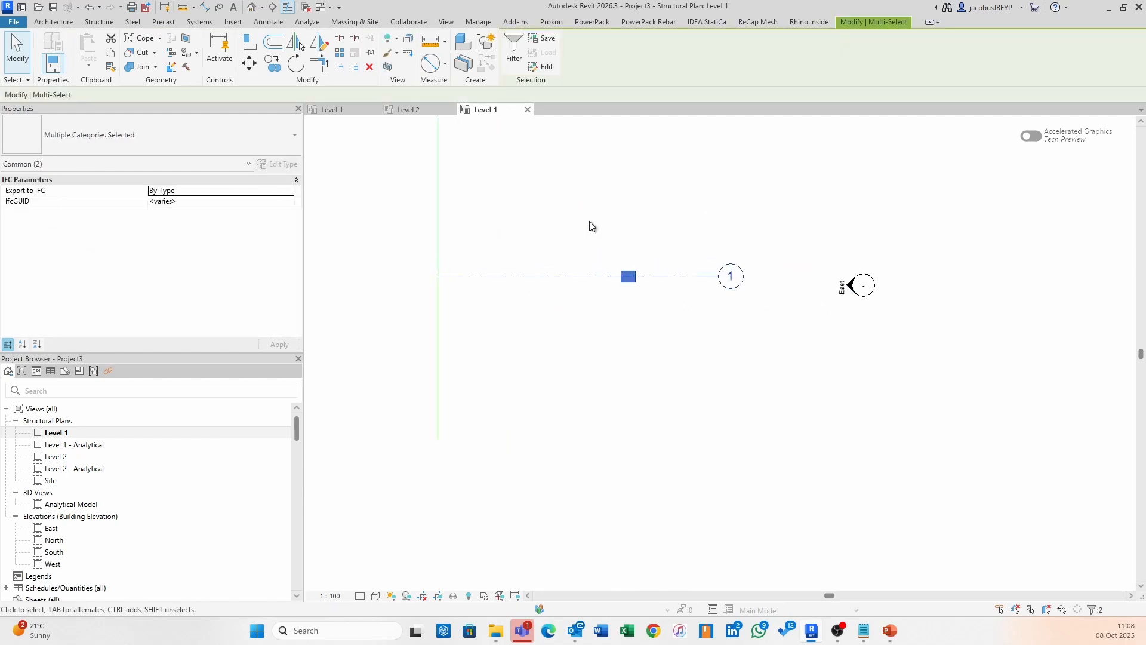
left_click(340, 52)
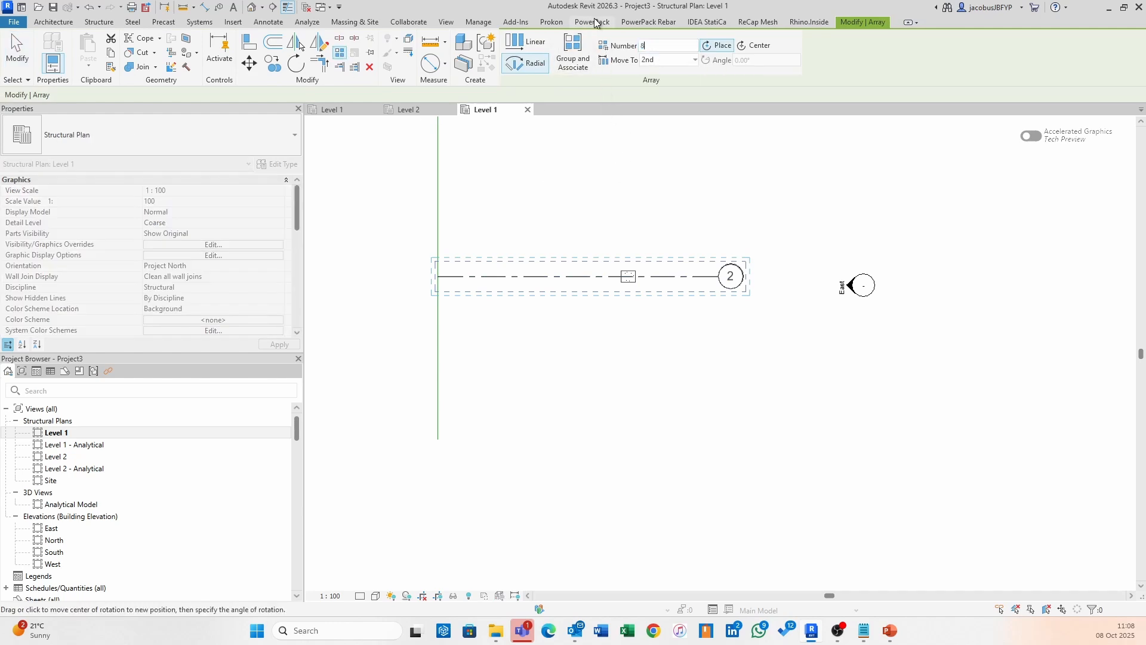
left_click(437, 277)
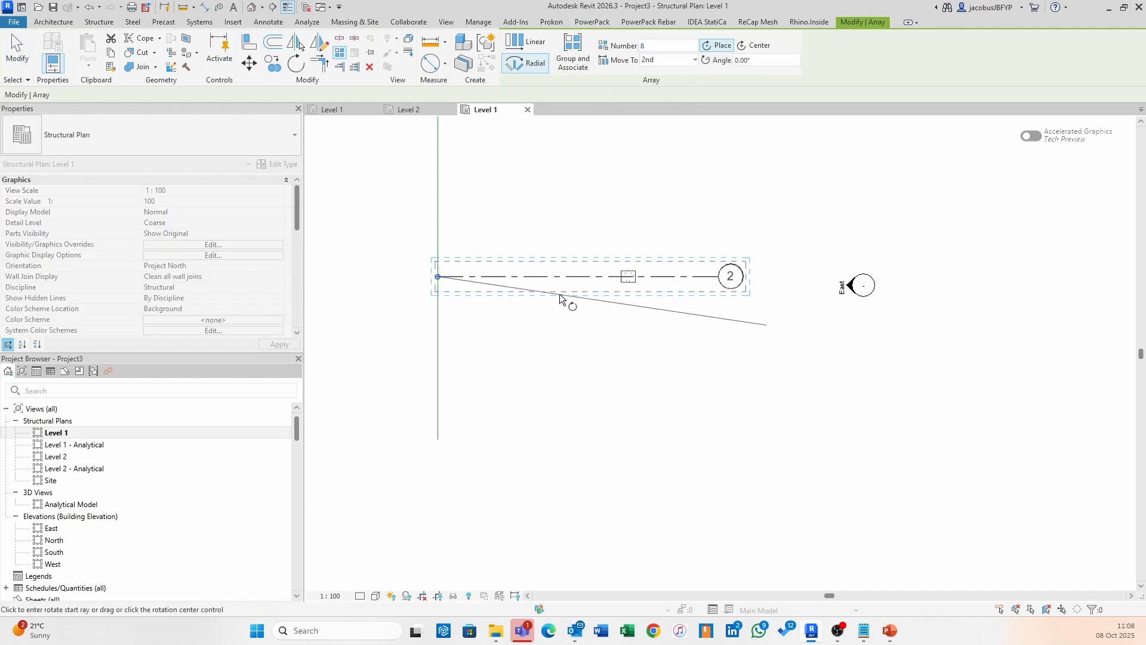
left_click(628, 277)
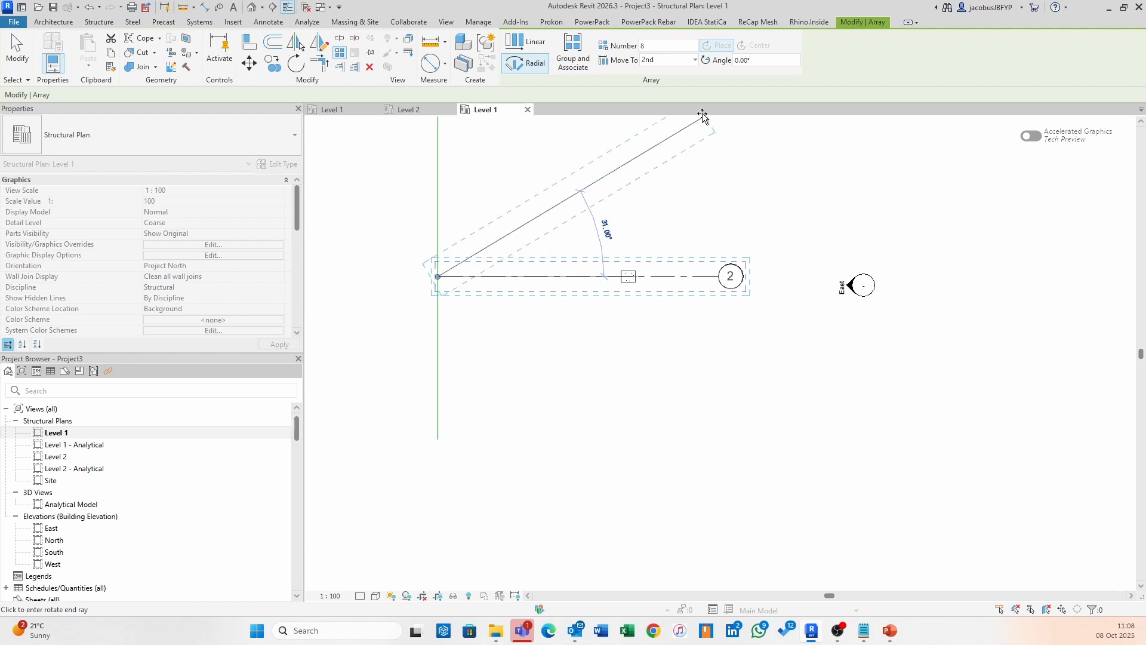
left_click(749, 60)
key("Escape")
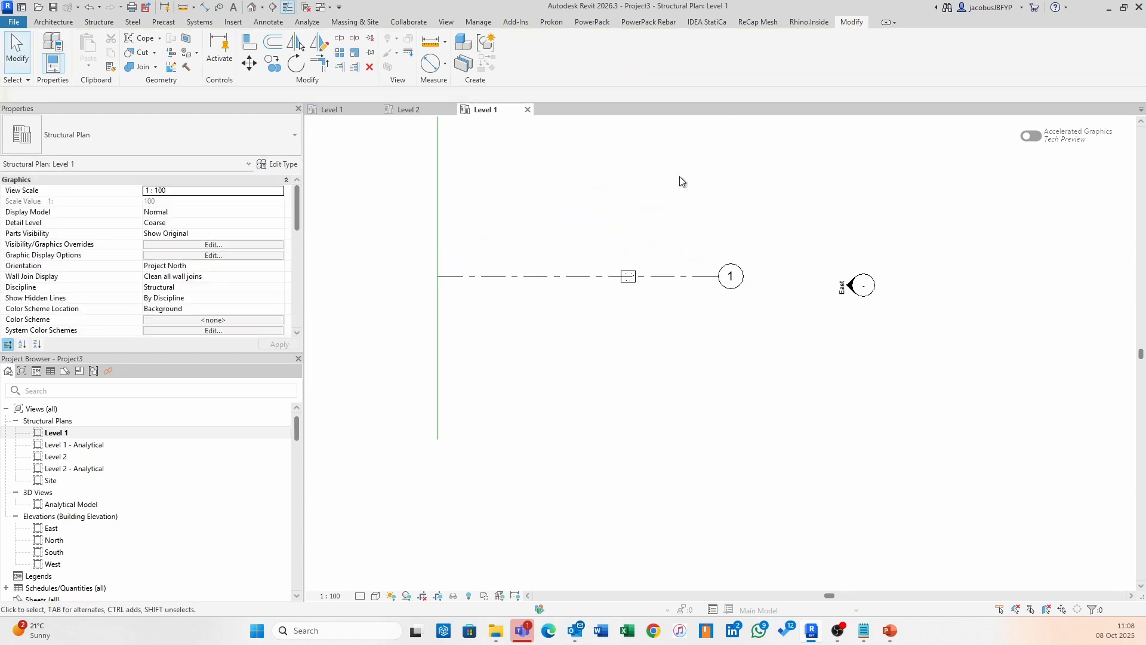
scroll(681, 178, "down", 1)
middle_click_drag(689, 186, 748, 328)
left_click_drag(793, 324, 668, 446)
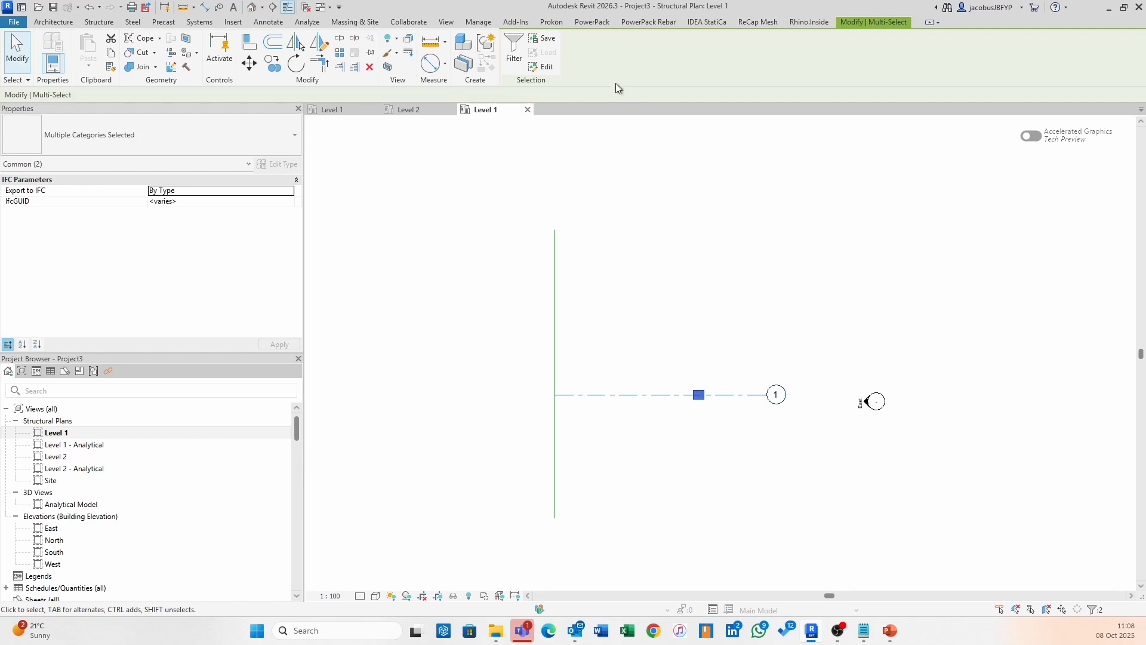
key("a")
key("r")
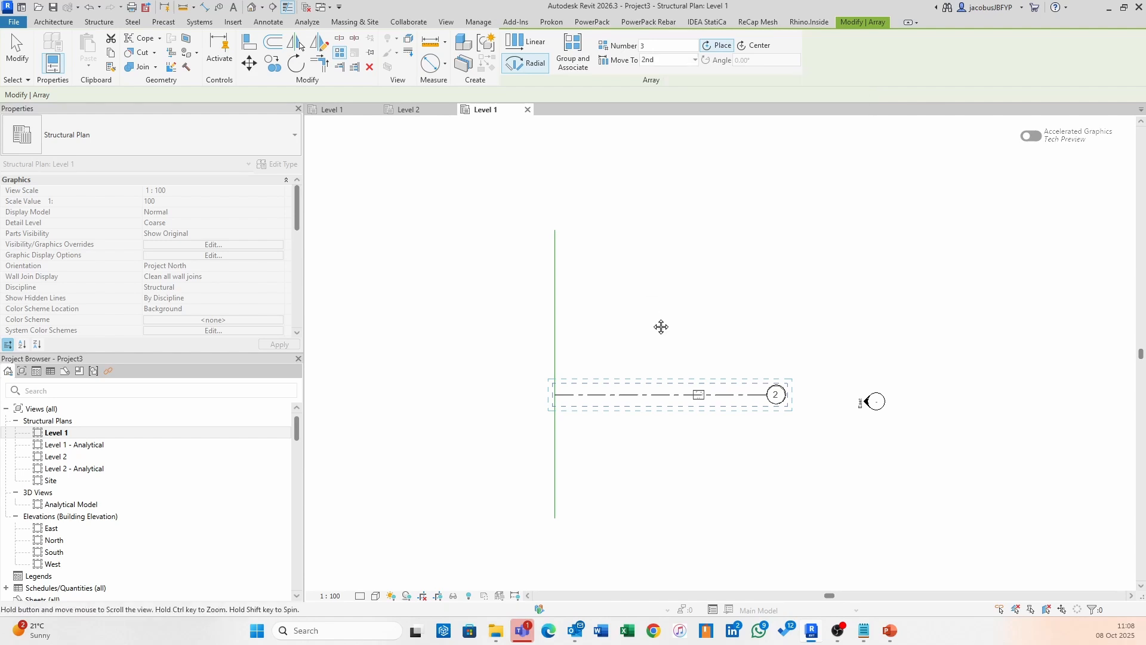
scroll(644, 259, "down", 3)
middle_click_drag(661, 328, 635, 312)
scroll(680, 343, "up", 2)
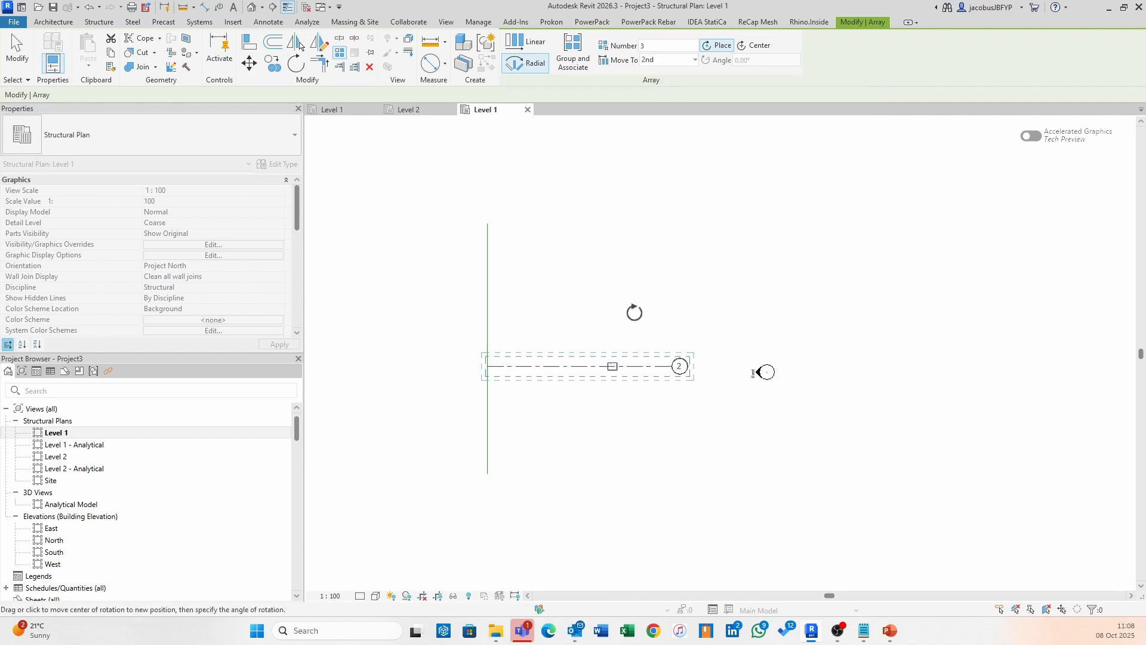
key("Escape")
scroll(627, 268, "down", 1)
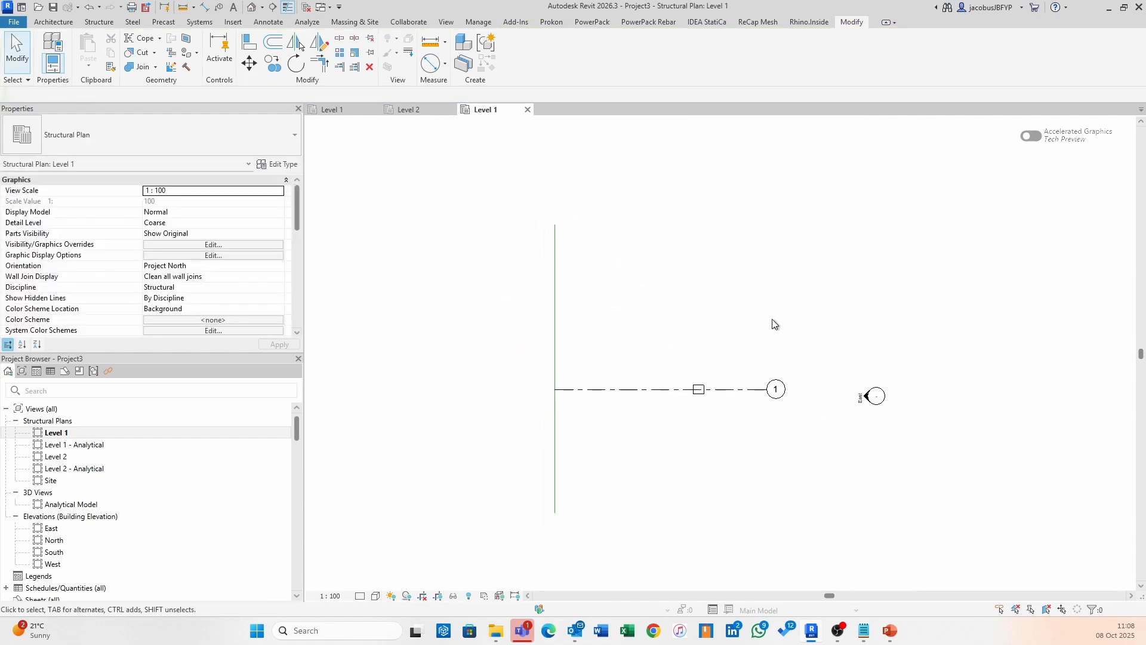
Radially array the column and grid line about the grid line's end at the vertical line, with 8 items, Move To 2nd and 15°
left_click_drag(797, 338, 659, 430)
left_click(354, 67)
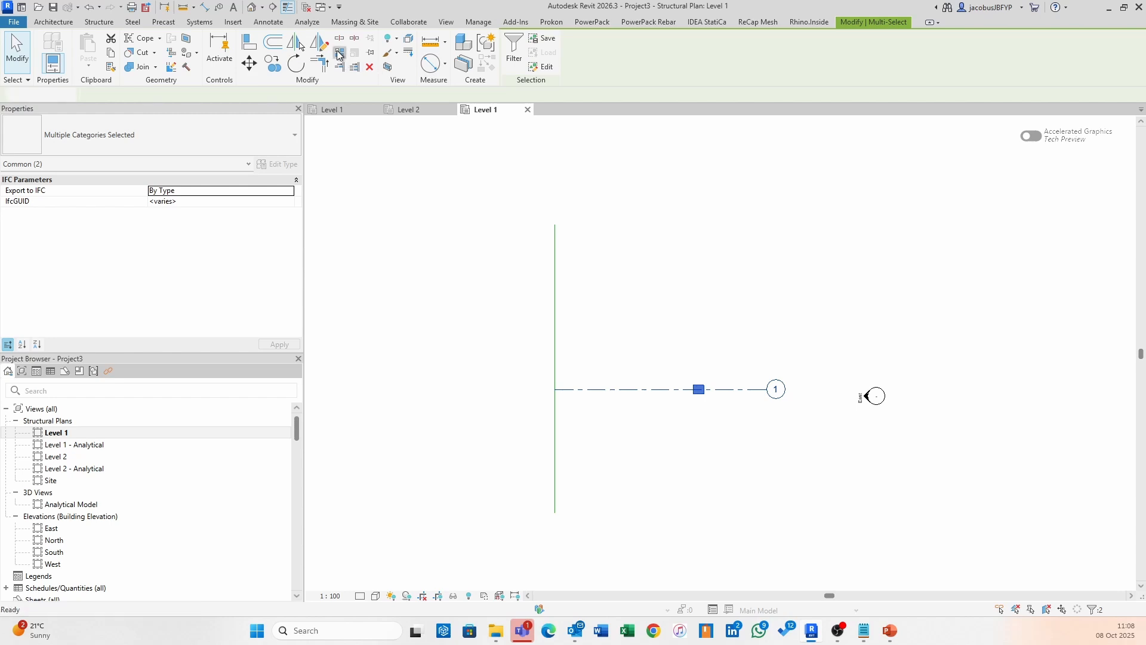
type("8")
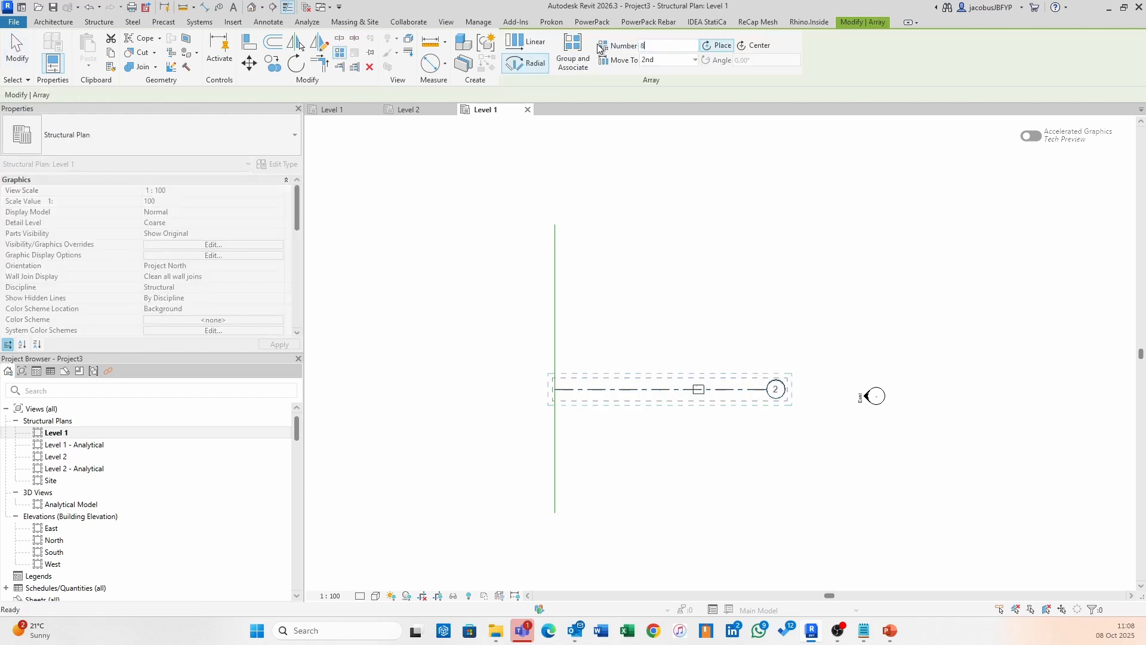
key("Return")
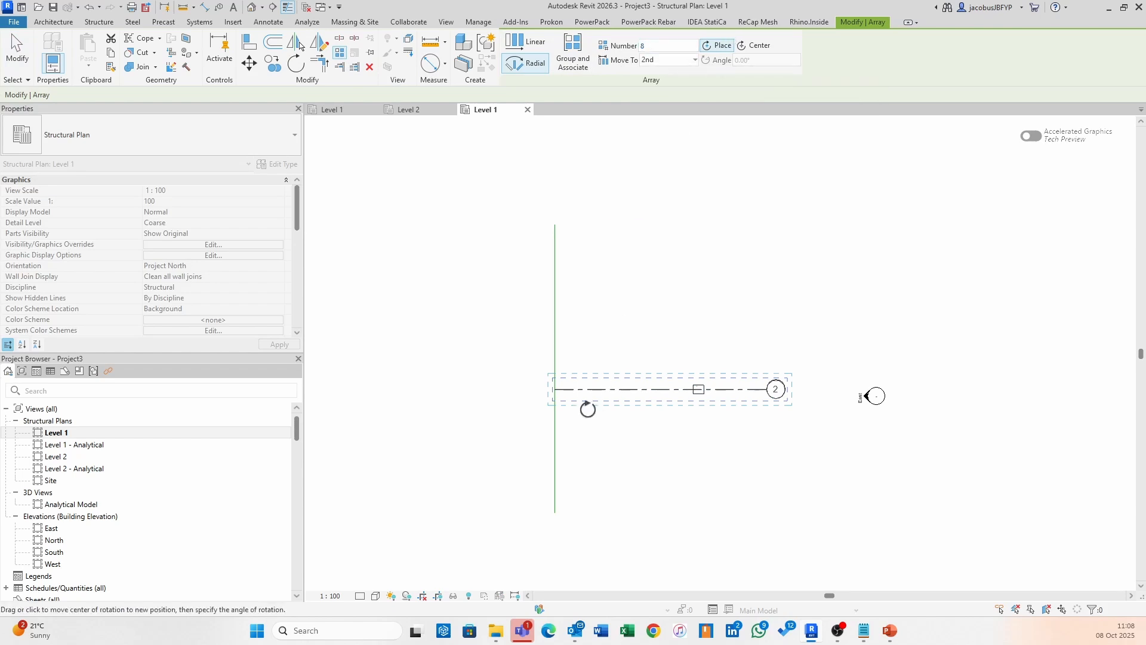
scroll(750, 408, "up", 2)
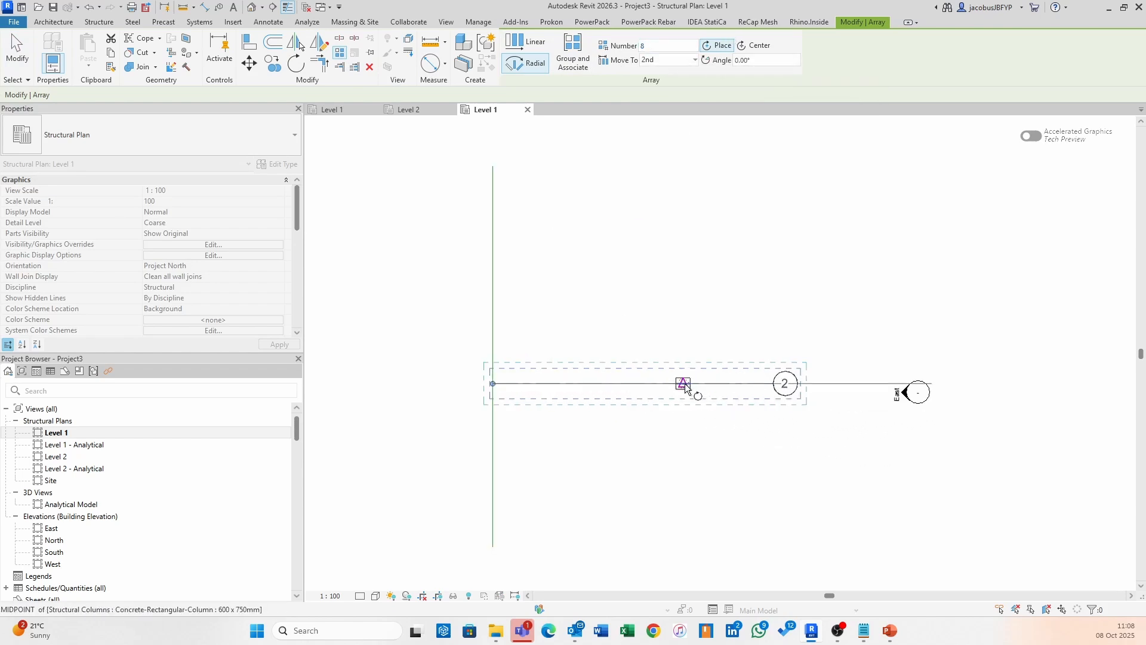
left_click(684, 384)
left_click_drag(754, 61, 704, 67)
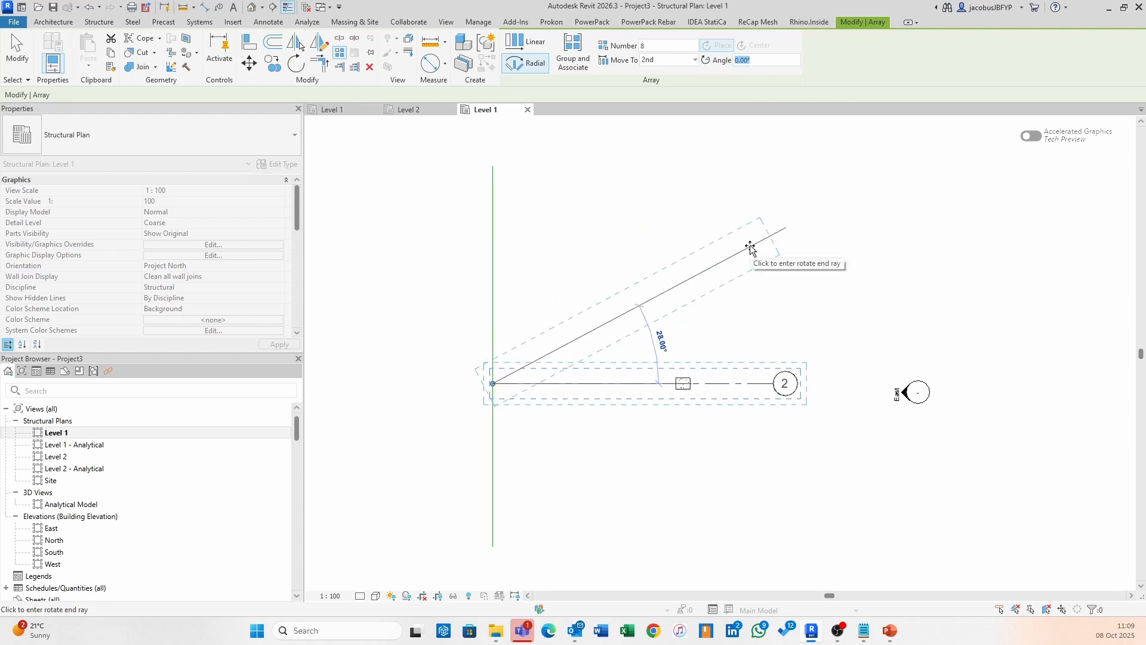
type("15")
key("Return")
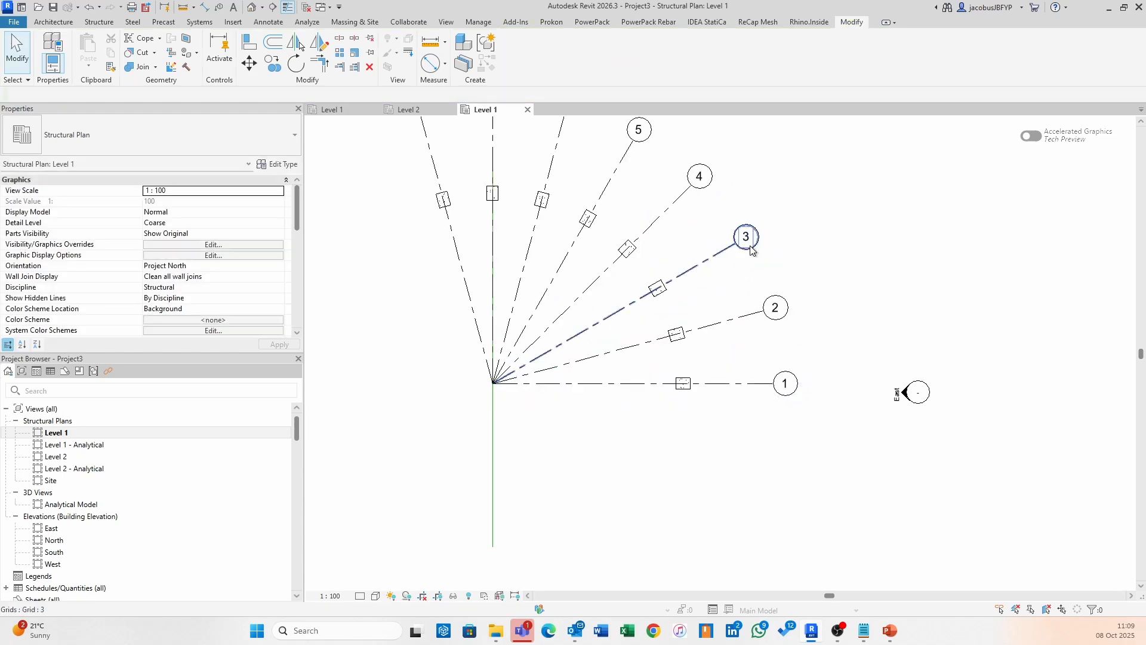
scroll(726, 376, "down", 2)
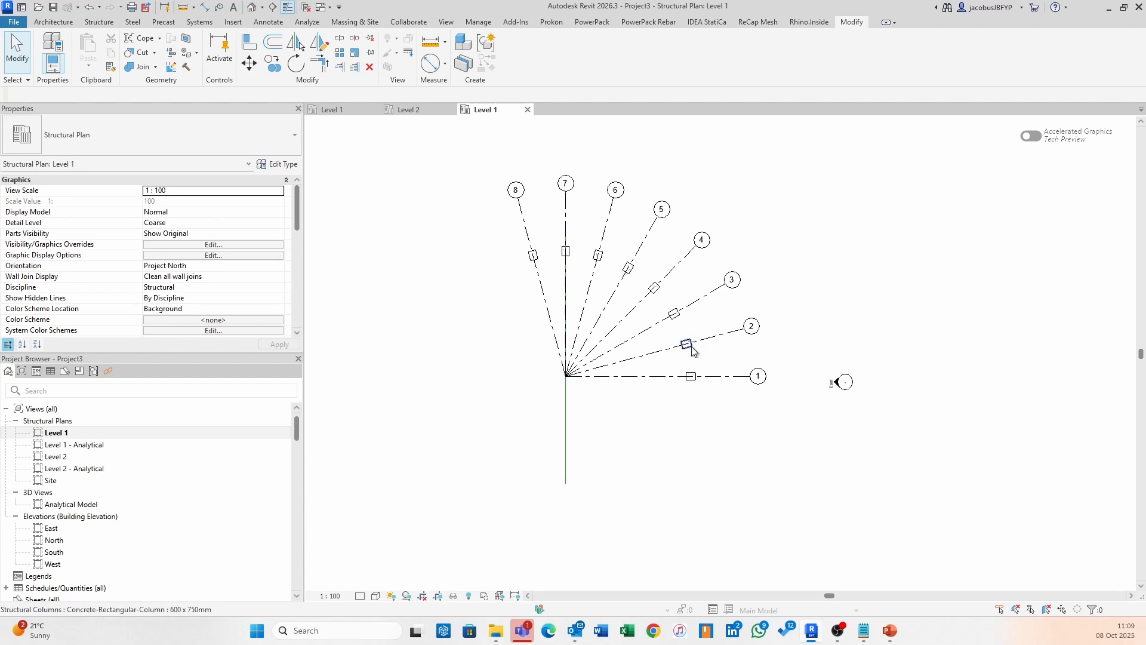
scroll(712, 347, "up", 1)
scroll(712, 347, "up", 1)
scroll(741, 418, "down", 2)
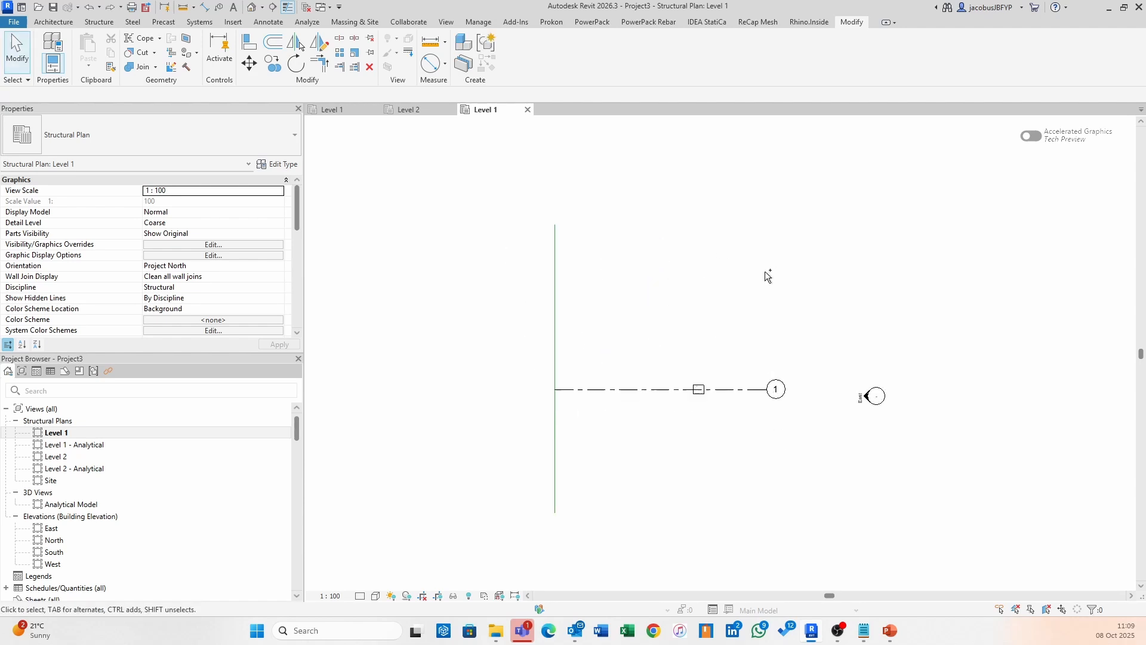
Radially array the column and grid line about the grid line's end at the vertical line, with 10 items, Move To 2nd and 36°
left_click_drag(795, 320, 661, 415)
left_click(339, 53)
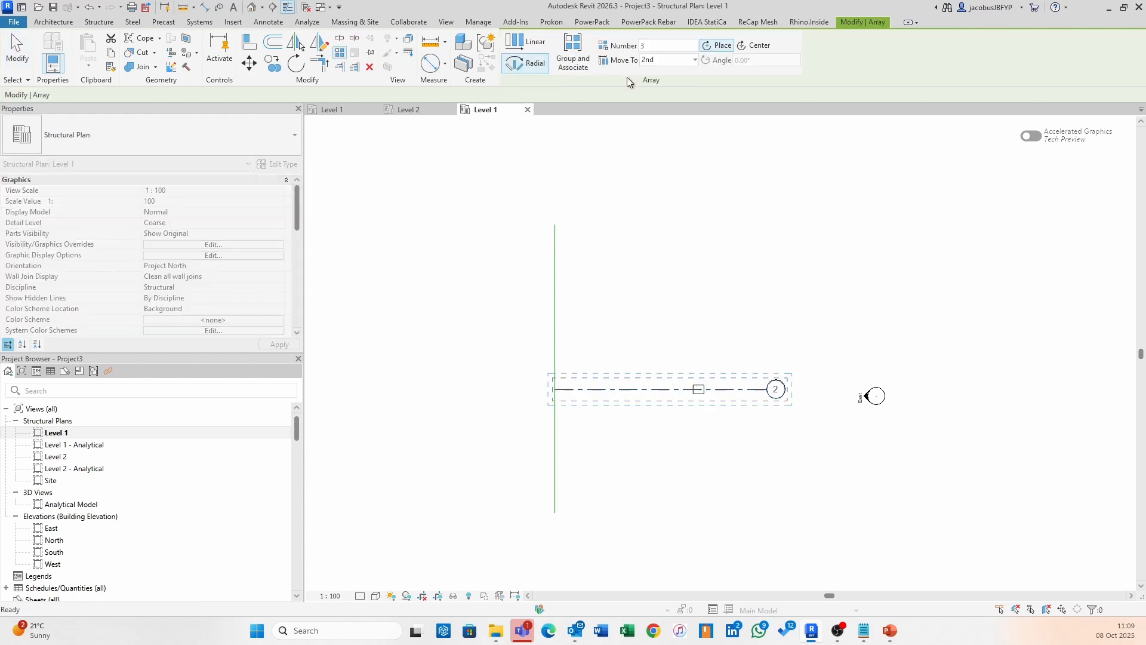
left_click(666, 42)
type("10")
key("Return")
left_click(555, 389)
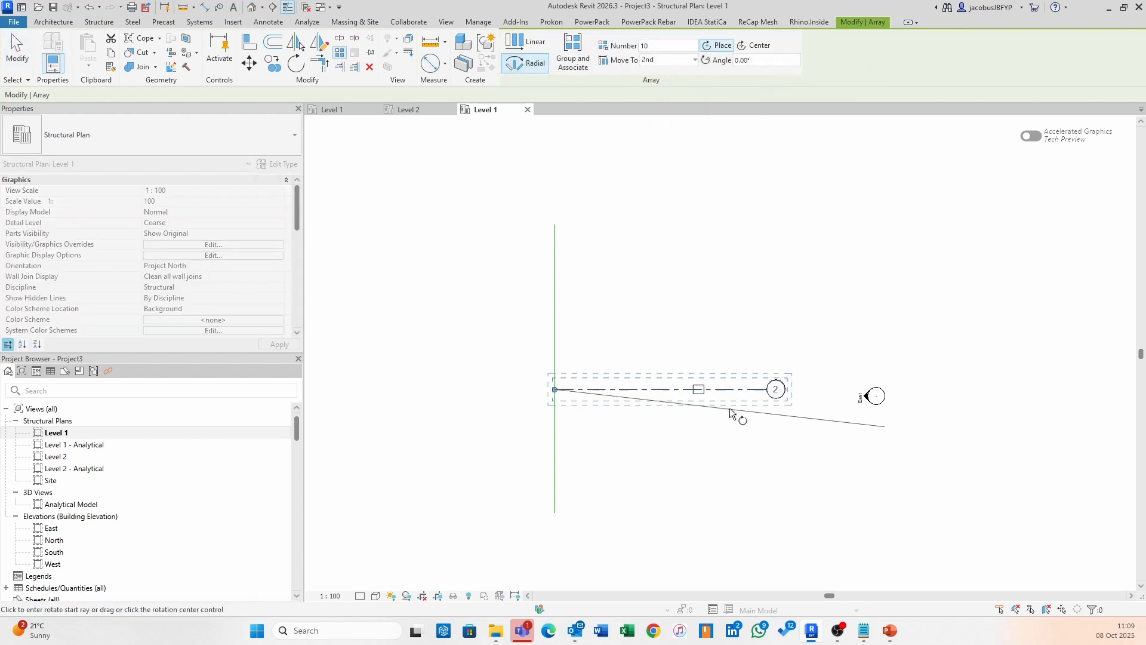
left_click(697, 388)
type("36")
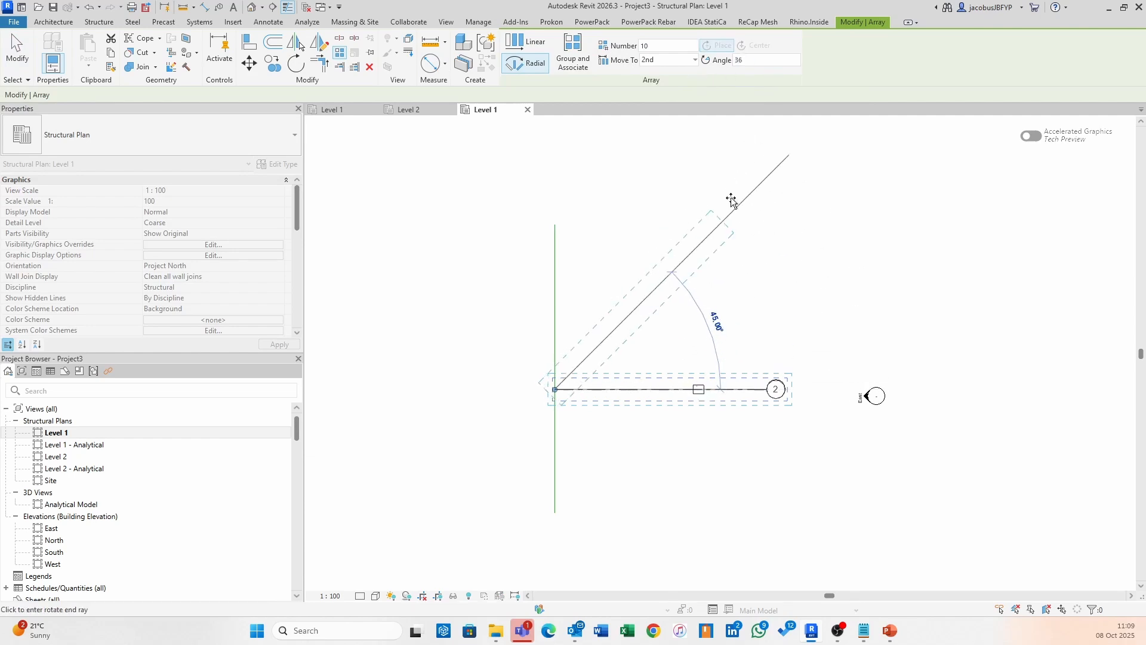
key("Return")
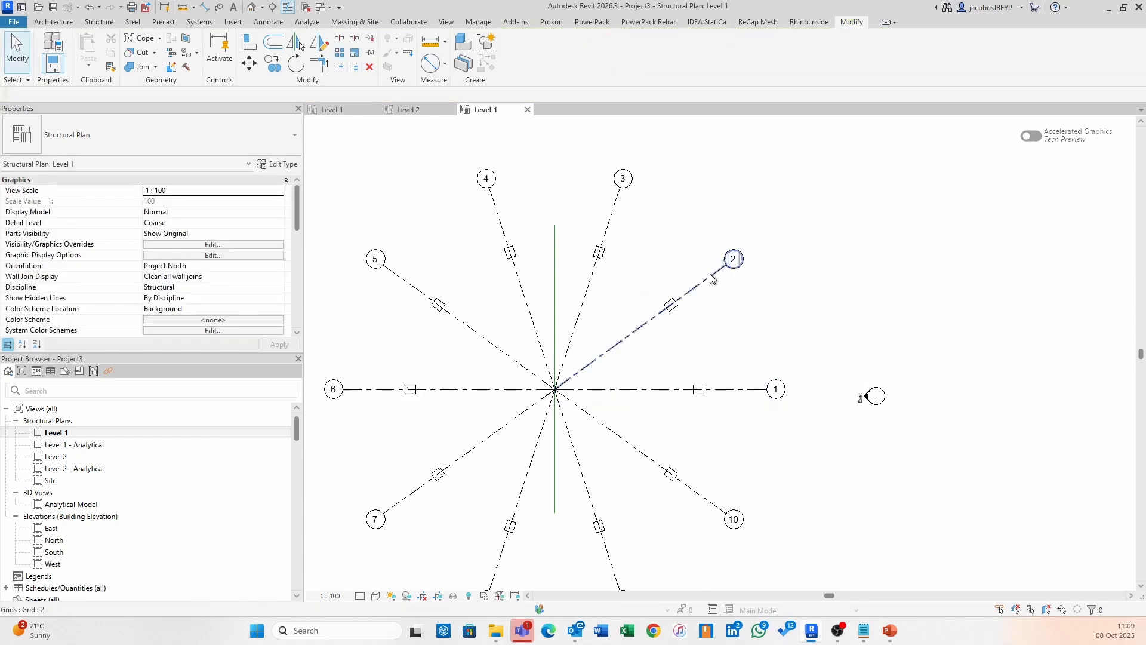
scroll(755, 361, "down", 2)
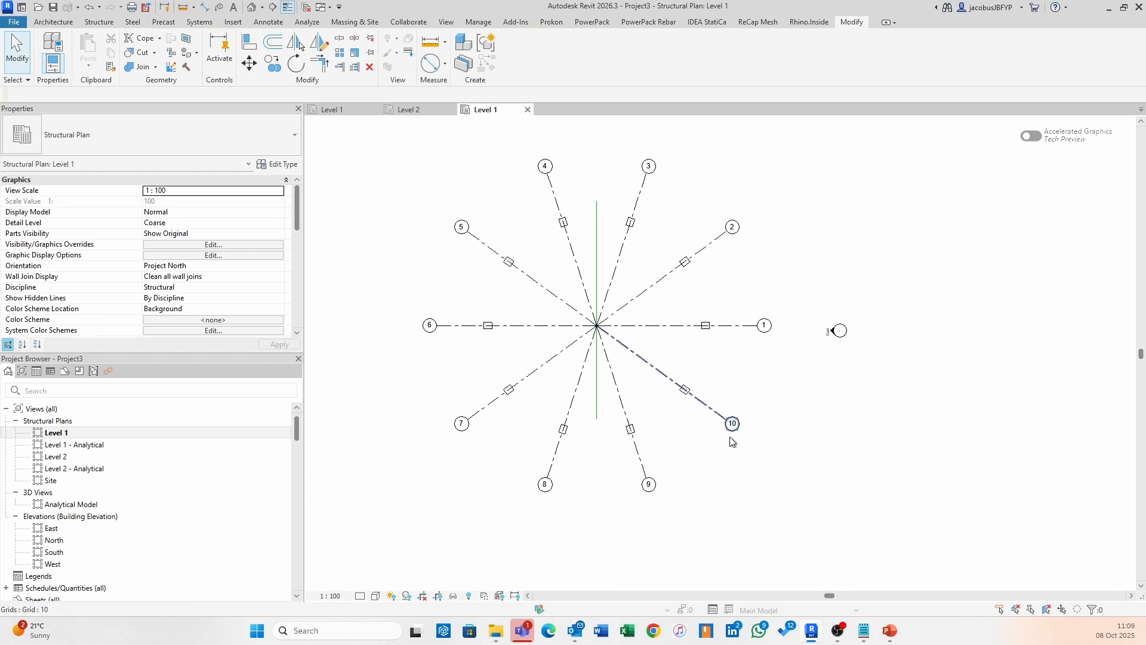
Examine the spacing and numbering of the arrayed grid lines and columns all around the centre point
middle_click_drag(731, 424, 733, 469)
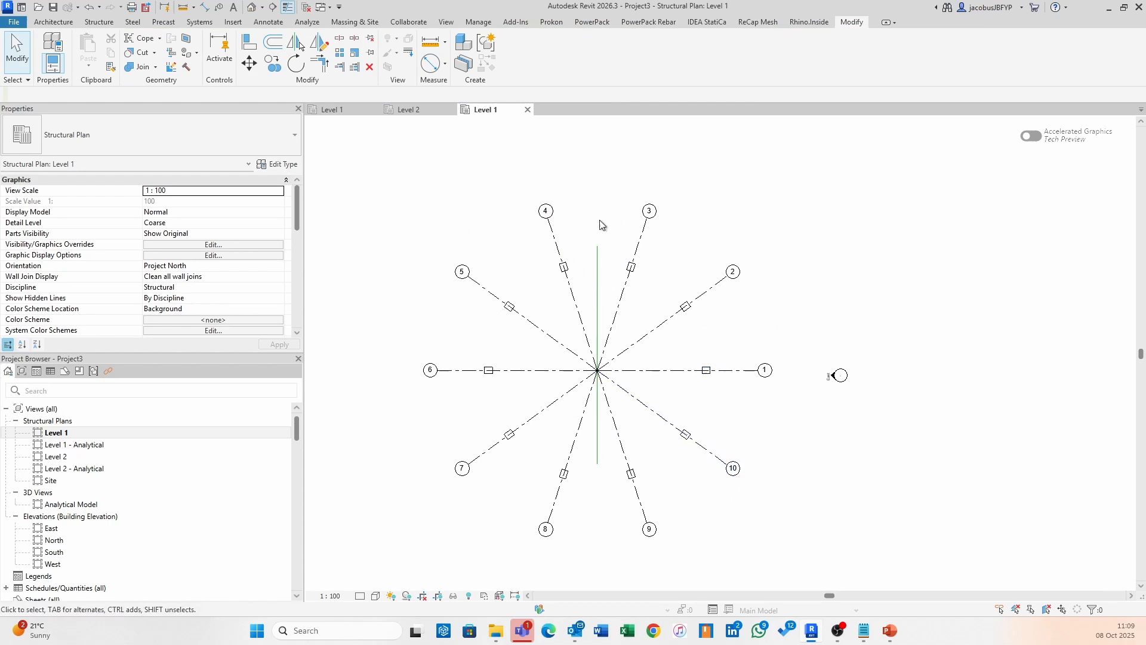
scroll(706, 336, "up", 1)
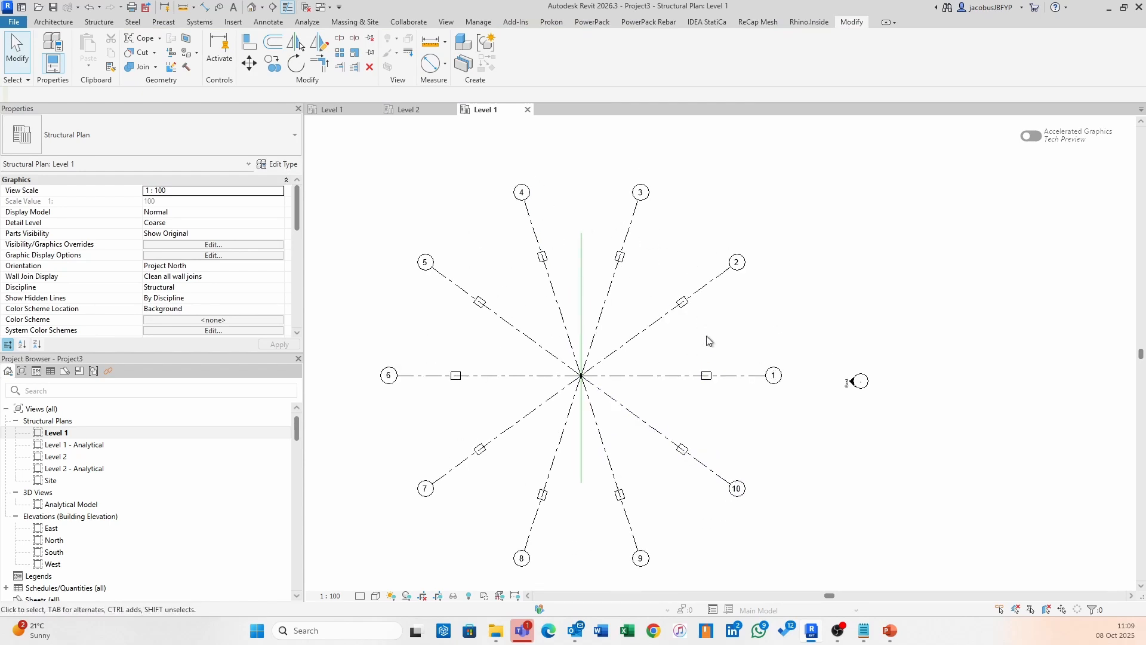
scroll(709, 334, "down", 1)
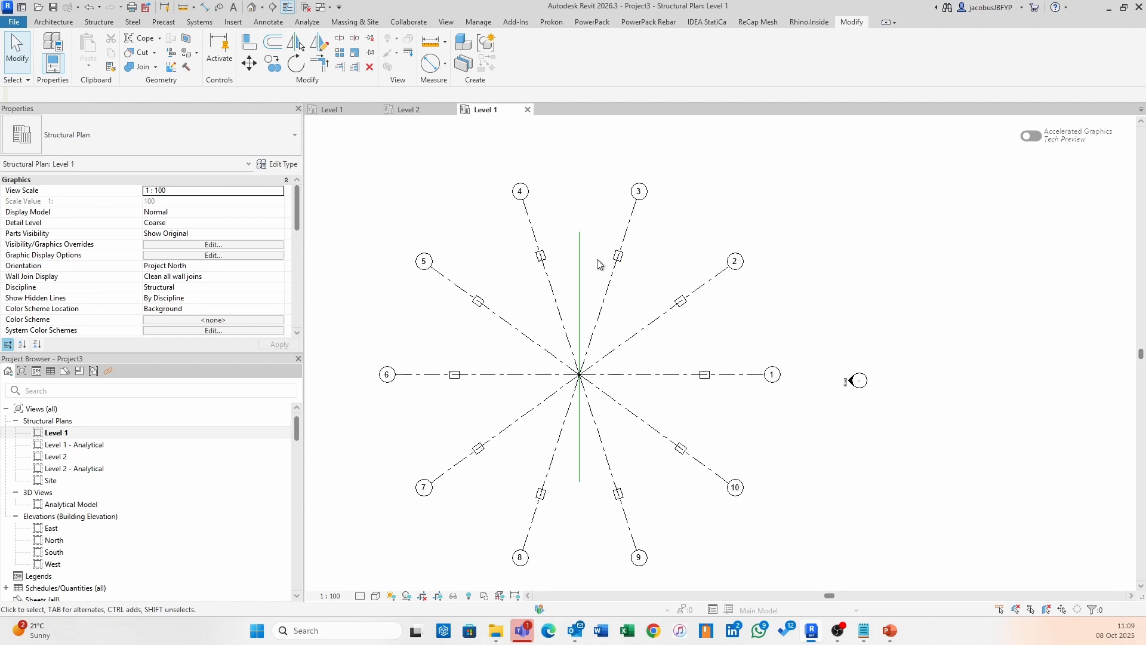
middle_click_drag(599, 261, 705, 268)
scroll(846, 376, "up", 1)
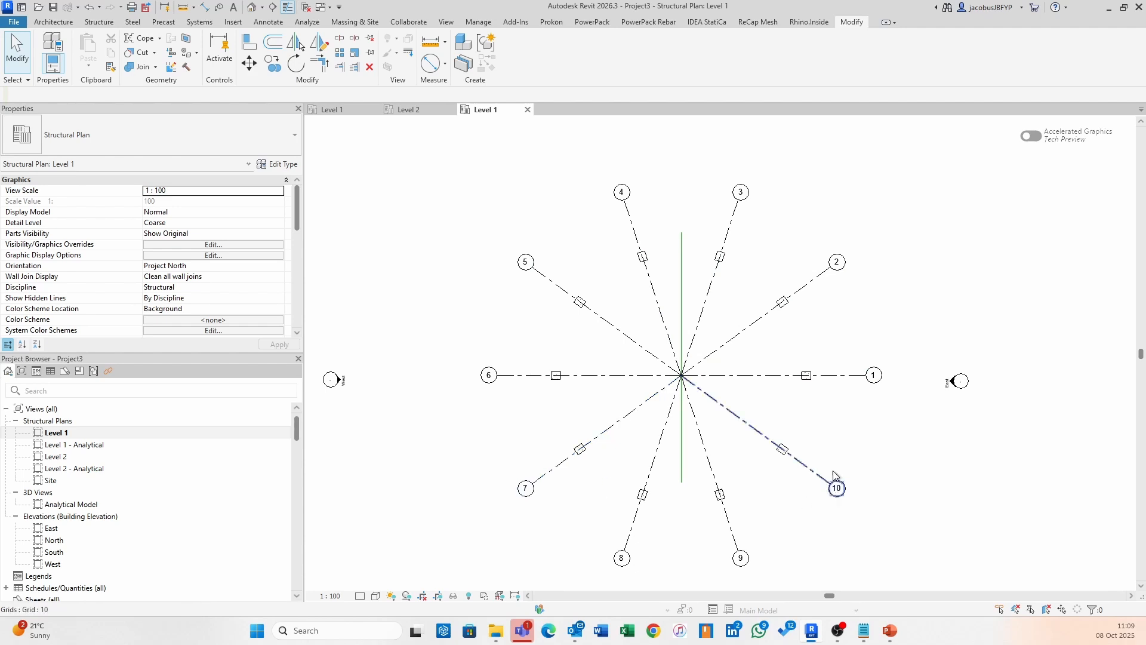
scroll(860, 380, "down", 1)
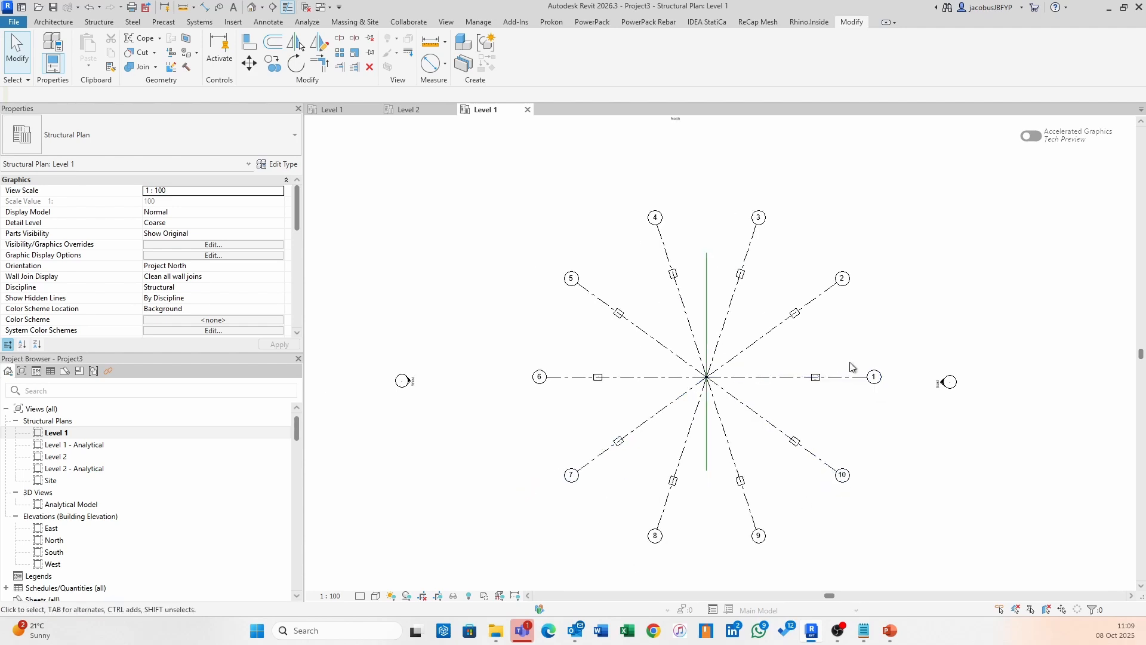
middle_click_drag(858, 271, 716, 243)
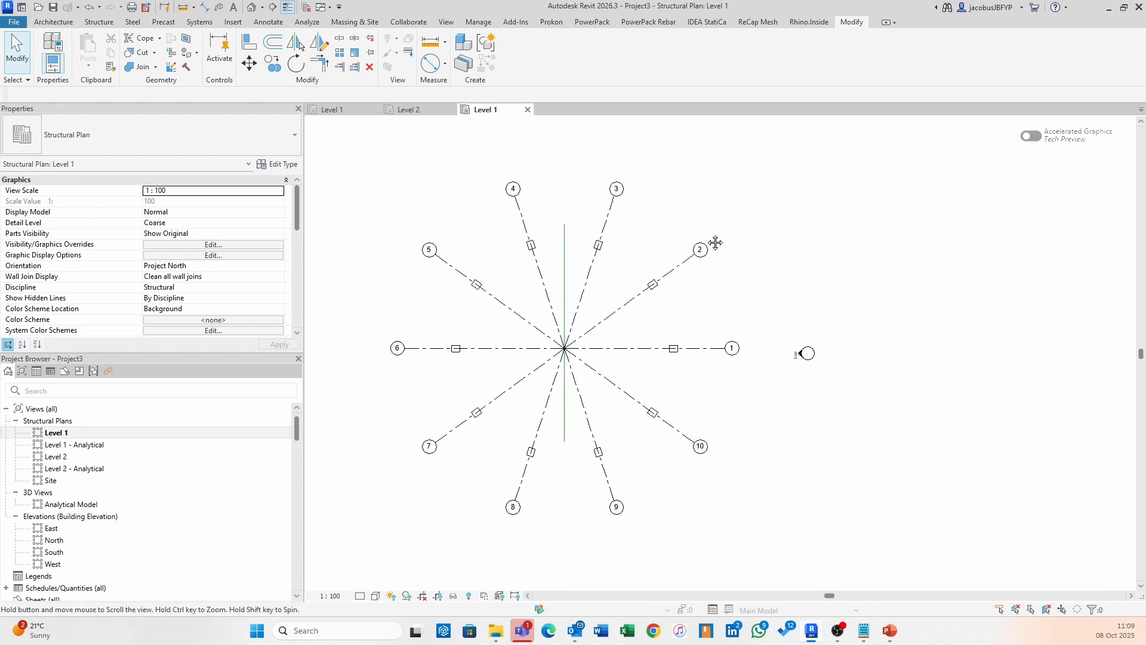
scroll(708, 236, "down", 2)
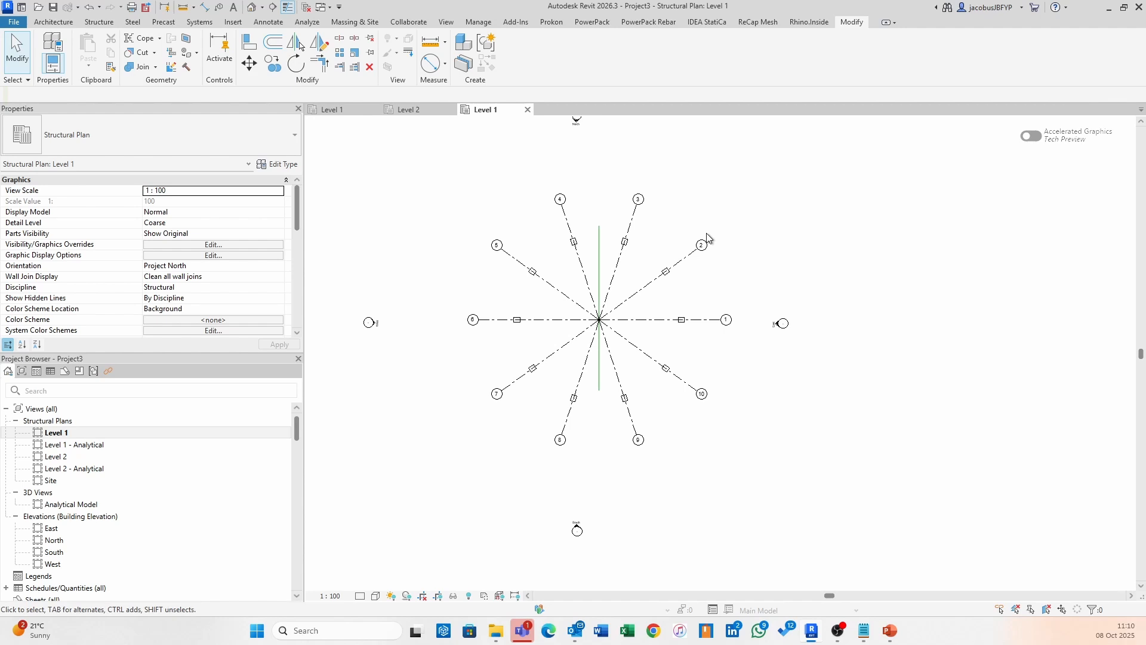
scroll(706, 233, "up", 1)
middle_click_drag(656, 242, 691, 251)
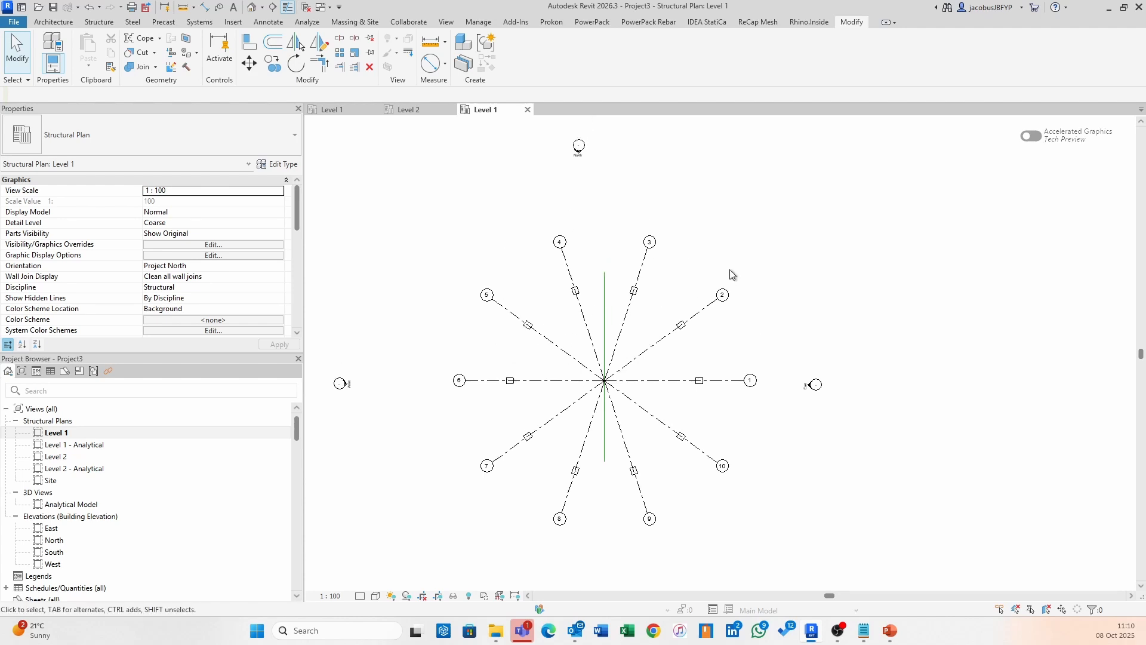
middle_click_drag(728, 213, 737, 218)
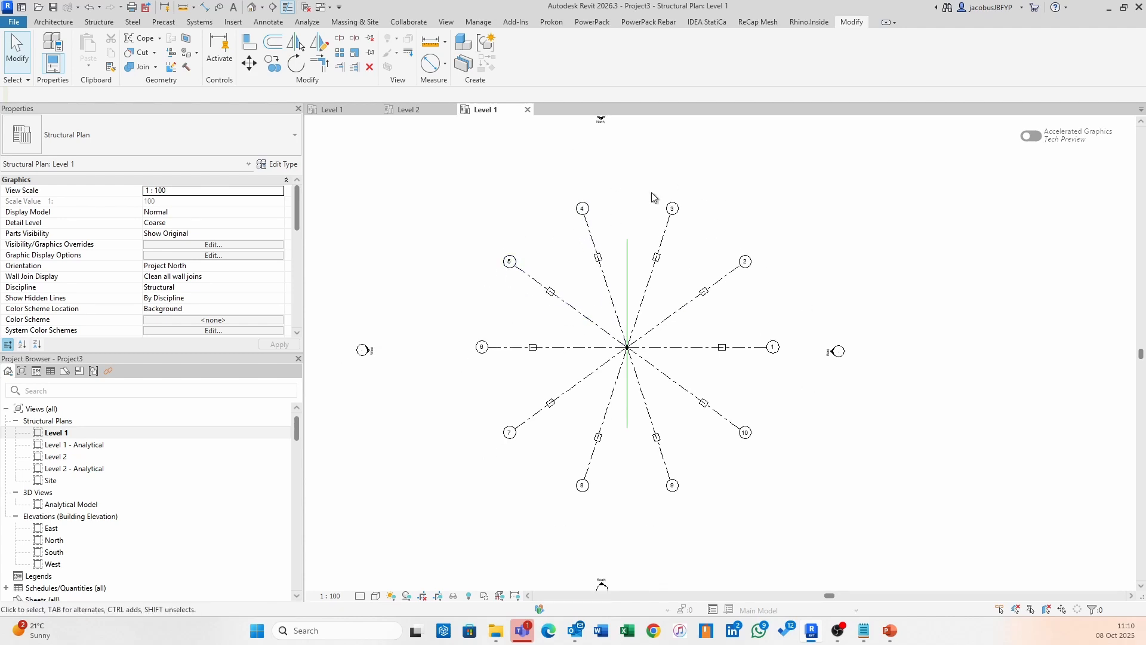
scroll(650, 192, "down", 1)
middle_click_drag(599, 232, 627, 214)
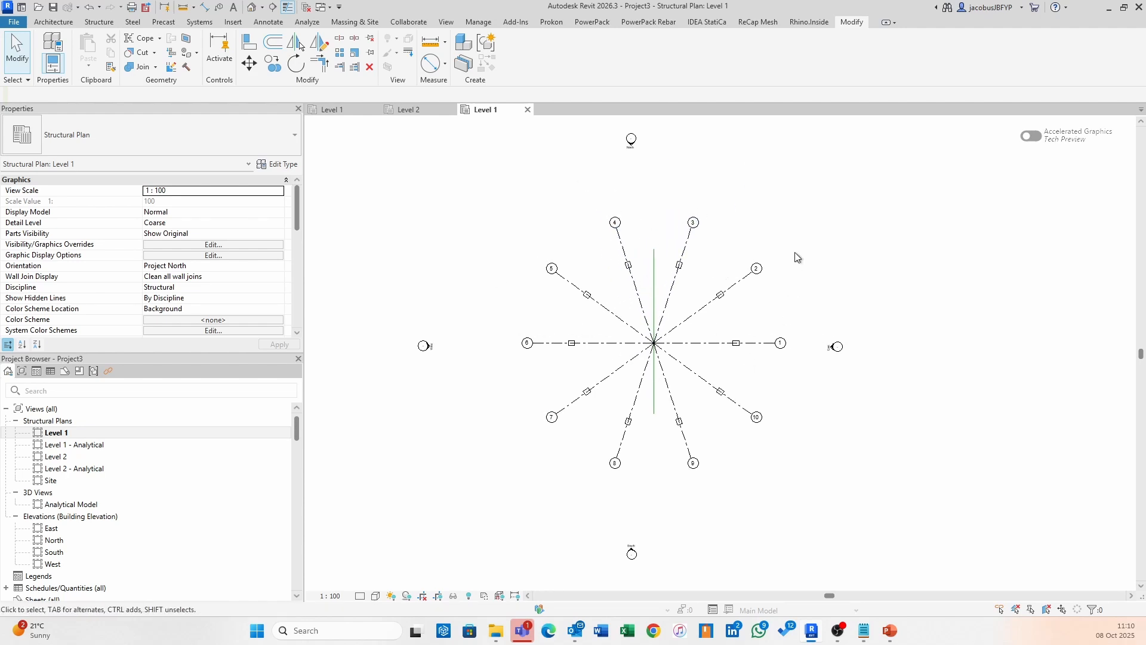